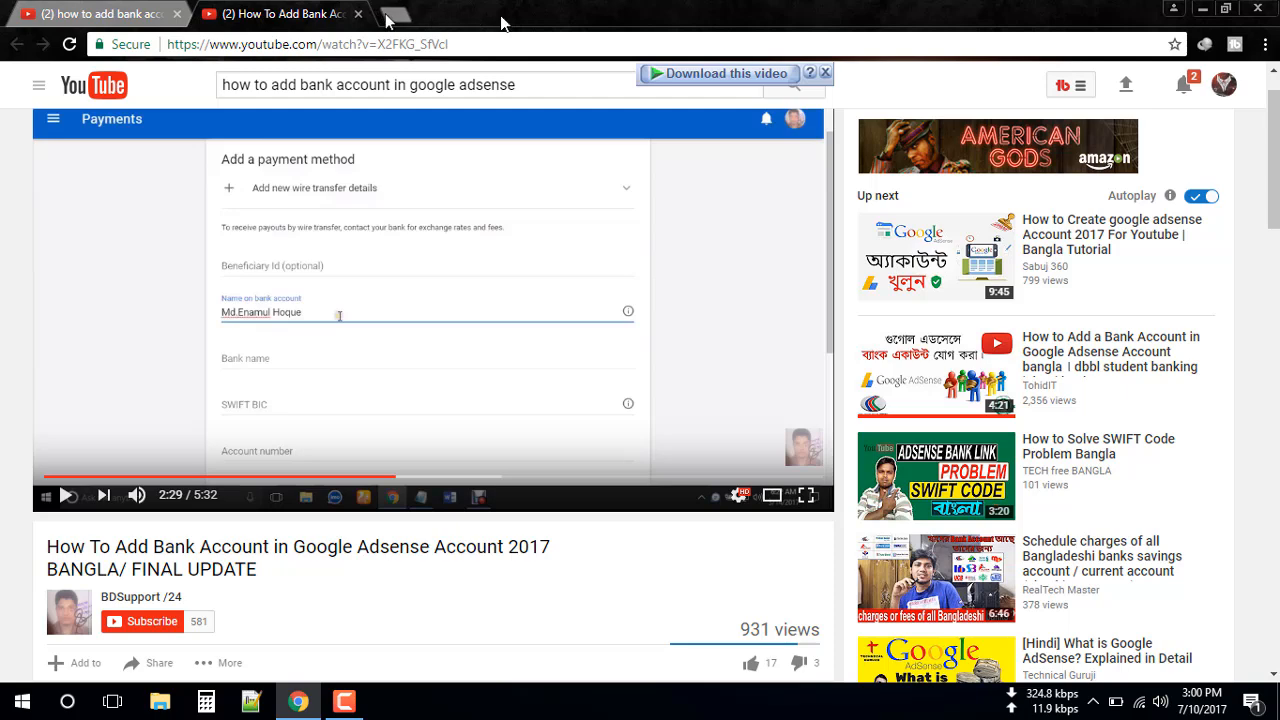
- Search Google for "adsense login" in a new browser tab
left_click(393, 14)
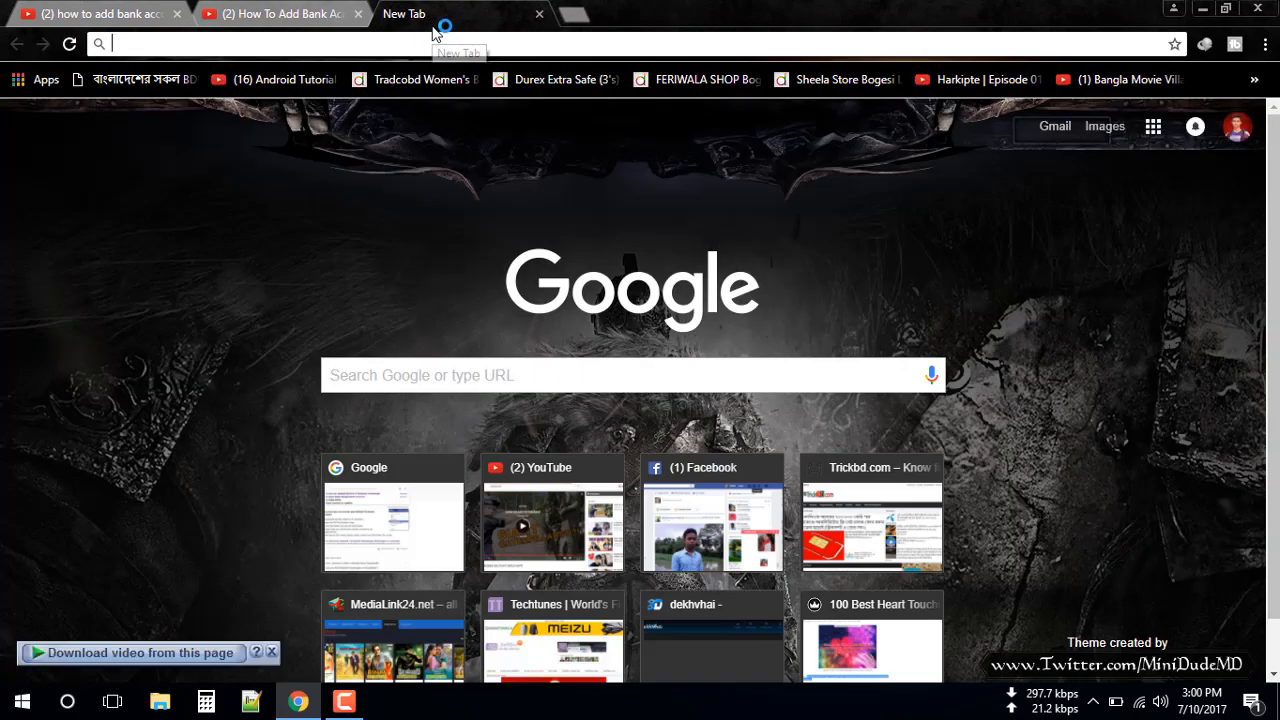
type("go")
key("Return")
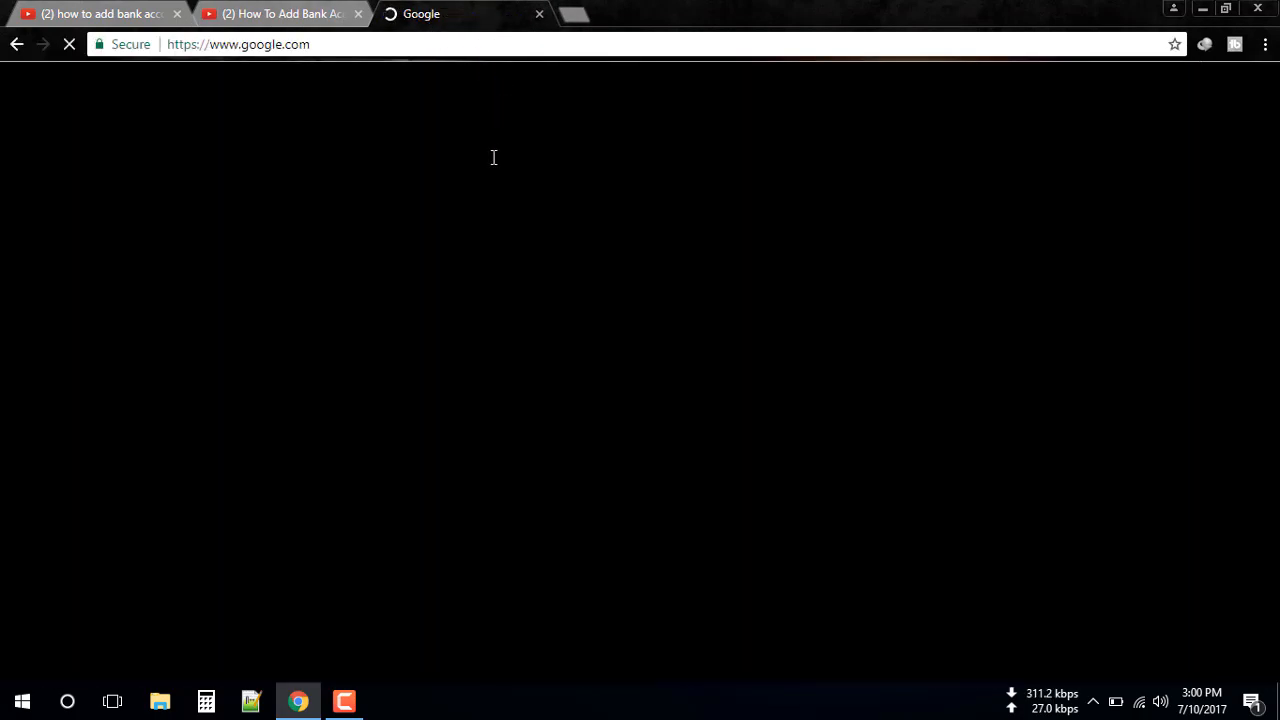
type("ad")
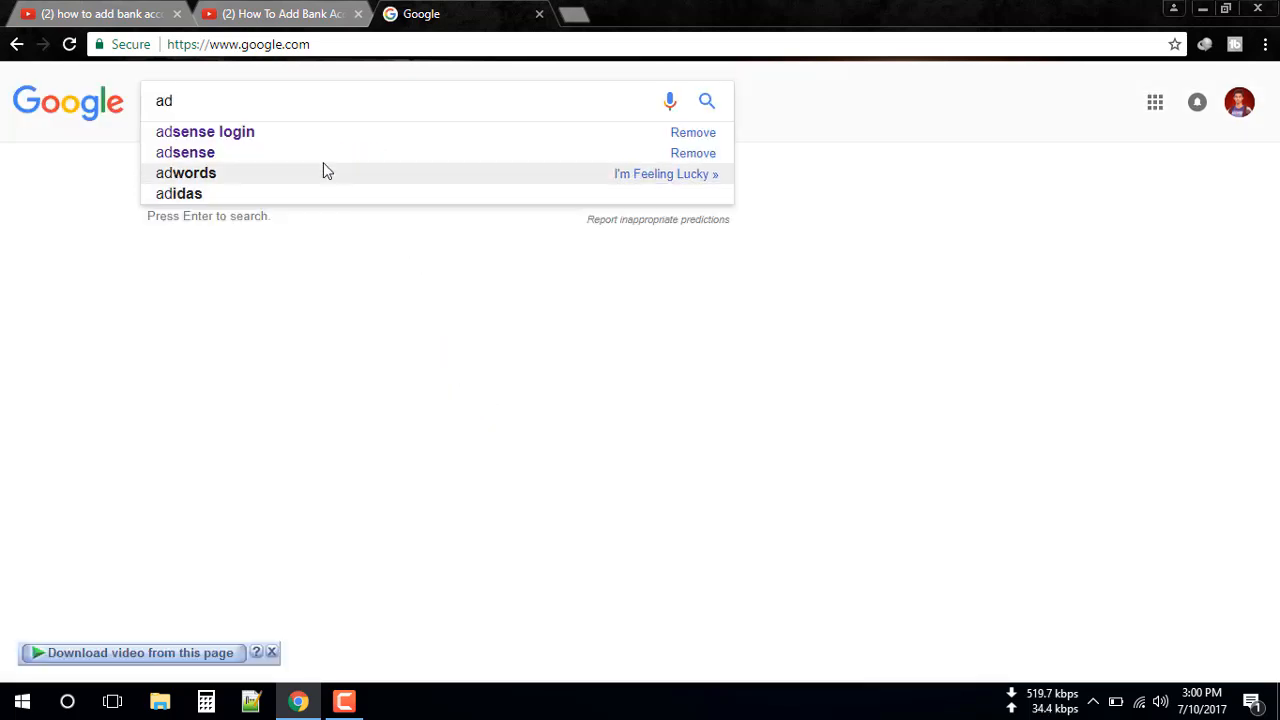
left_click(271, 131)
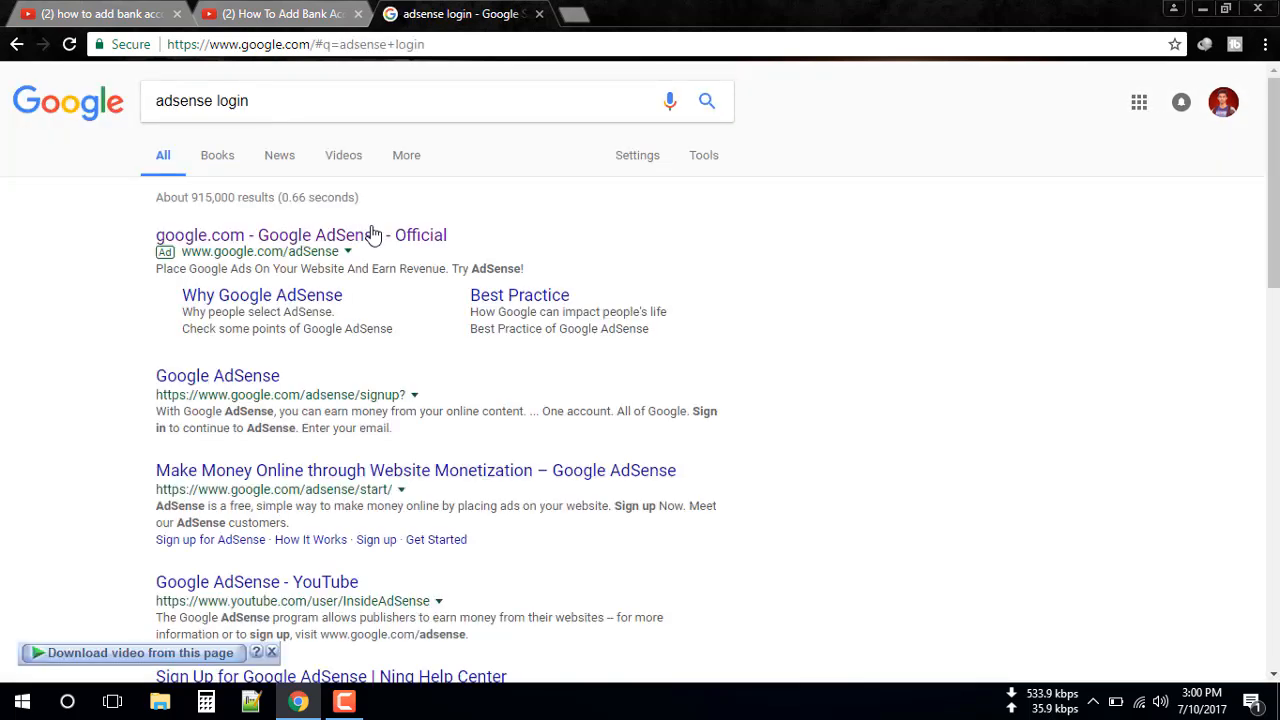
- Sign in to Google AdSense through its official search result and open the payments page from the payment hold notice
left_click(280, 236)
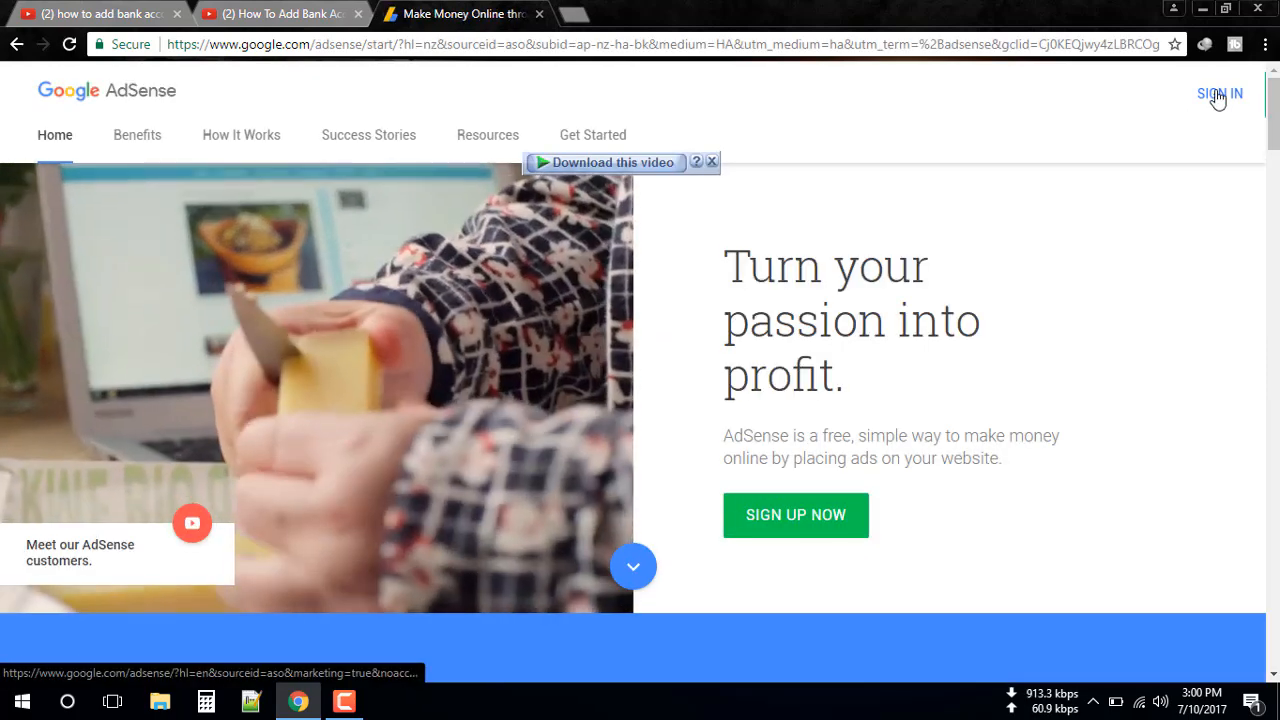
left_click(1208, 96)
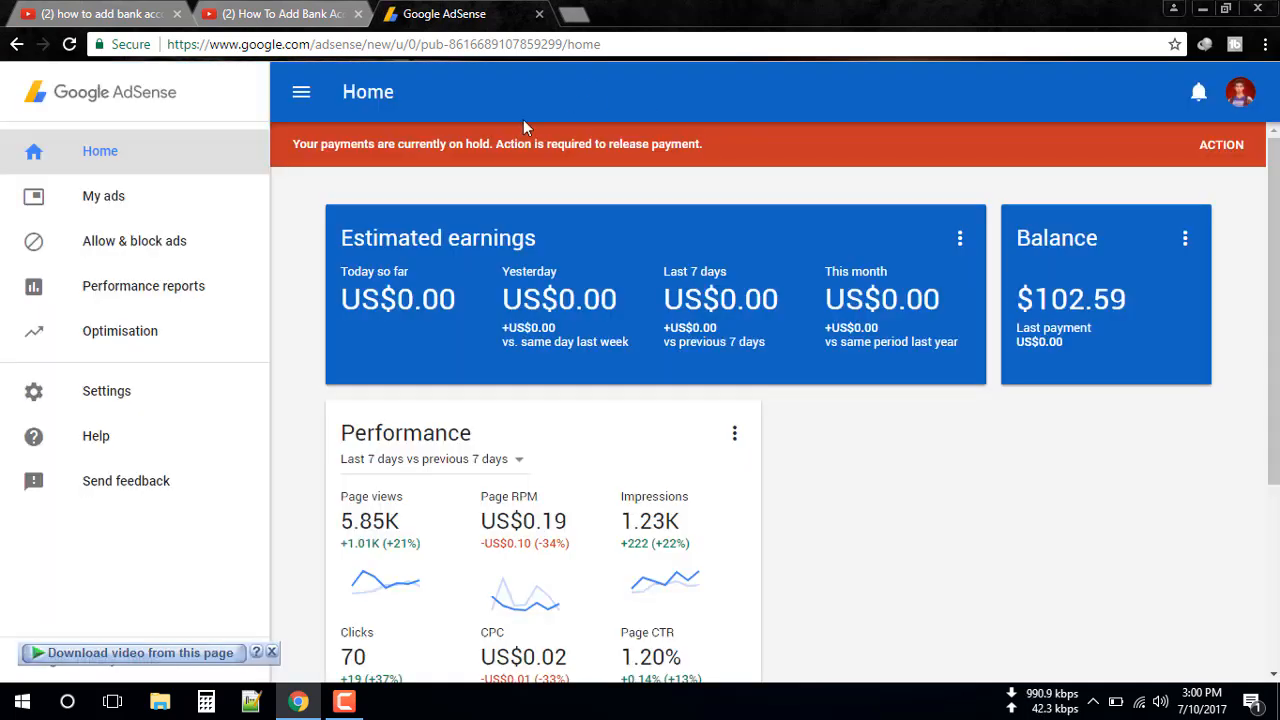
left_click(1222, 147)
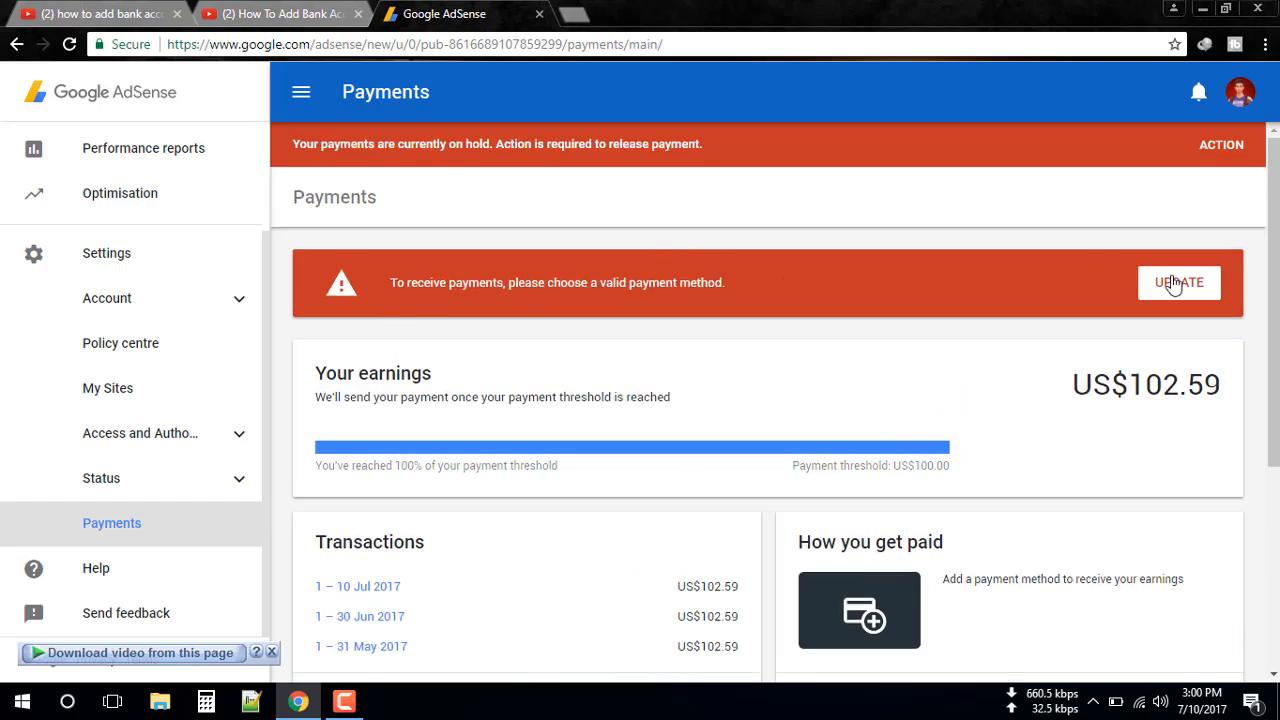
- Start adding a payment method from the How you get paid section of the payments page
scroll(920, 318, "down", 2)
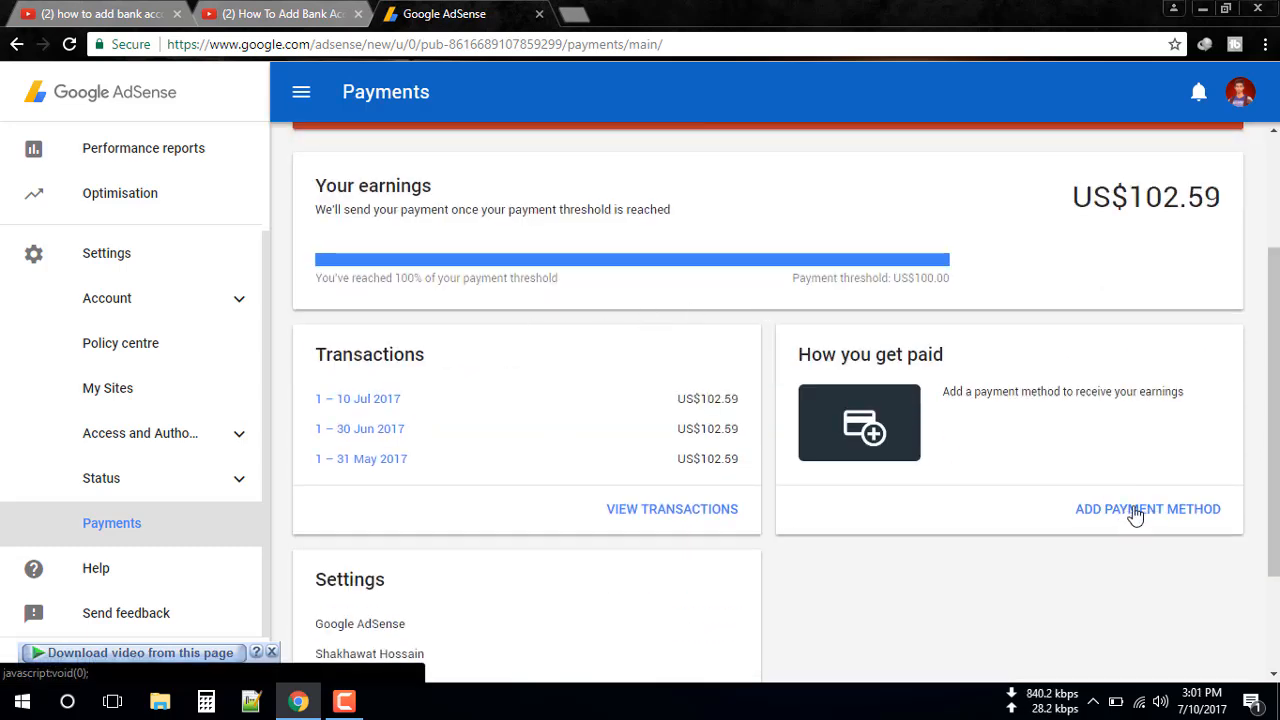
scroll(1060, 505, "down", 2)
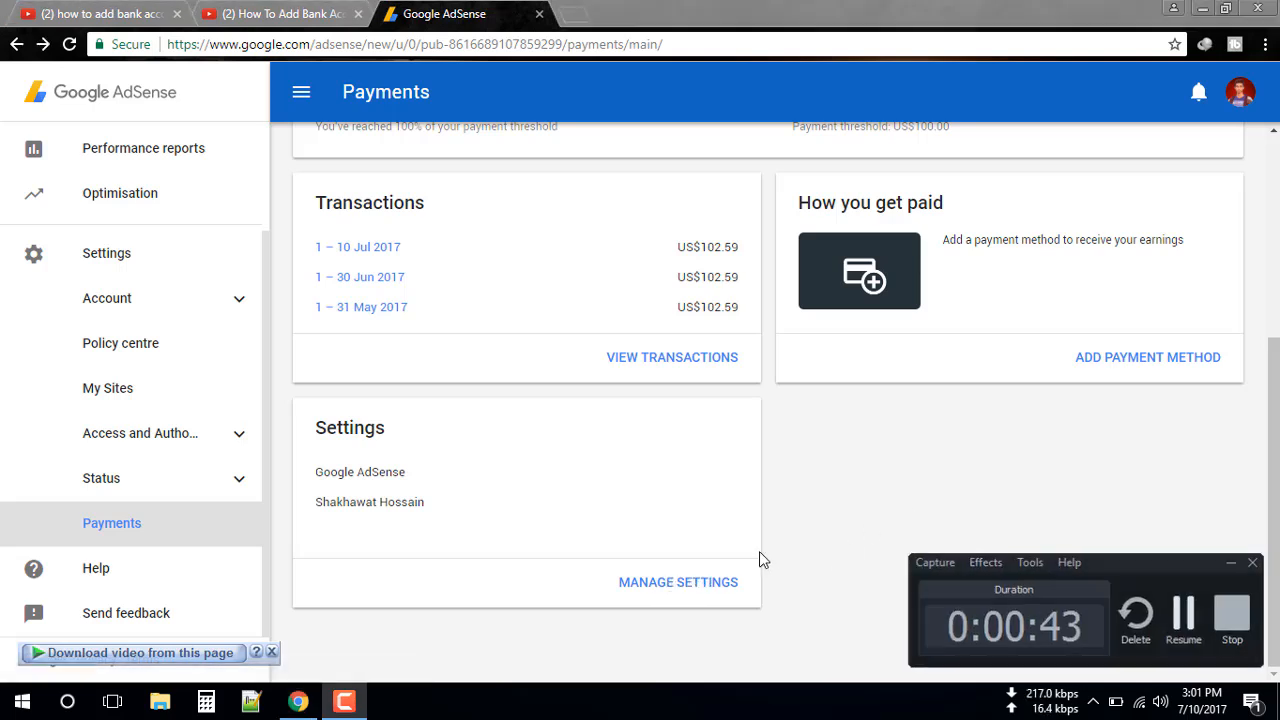
left_click(1146, 370)
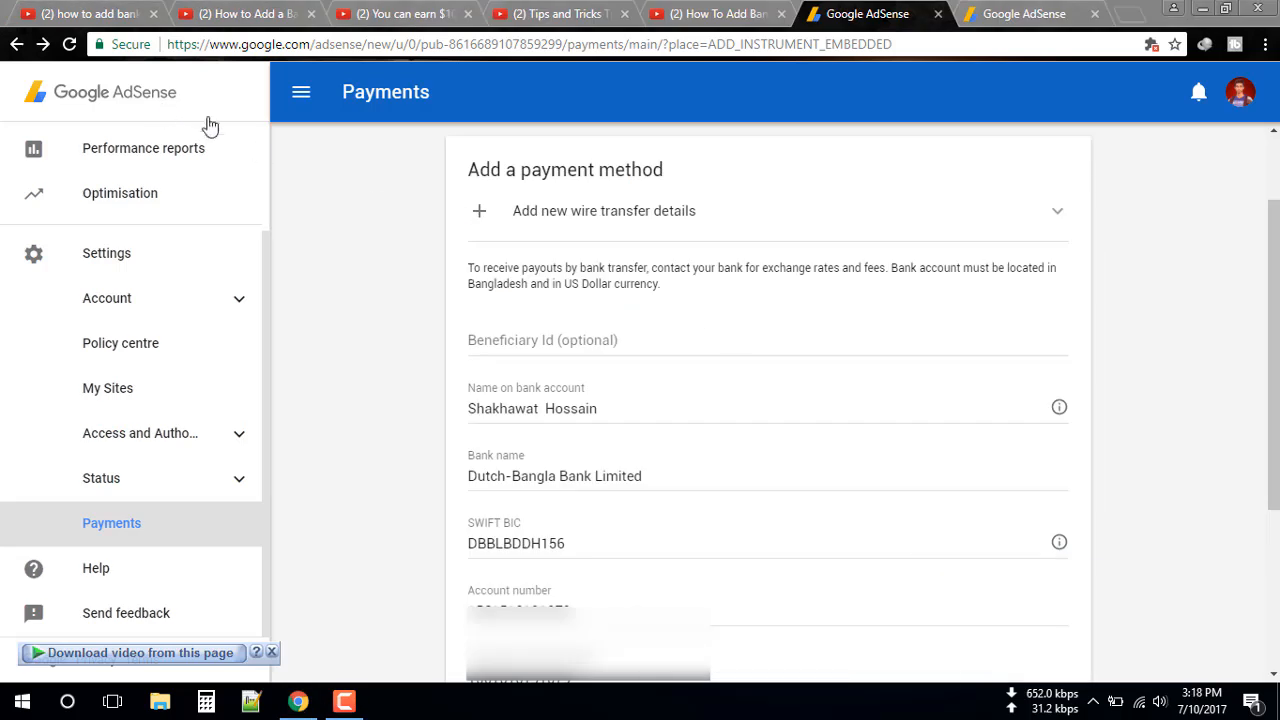
- Examine the account holder name, bank name, SWIFT BIC and account number entries in the wire transfer form
scroll(632, 346, "down", 1)
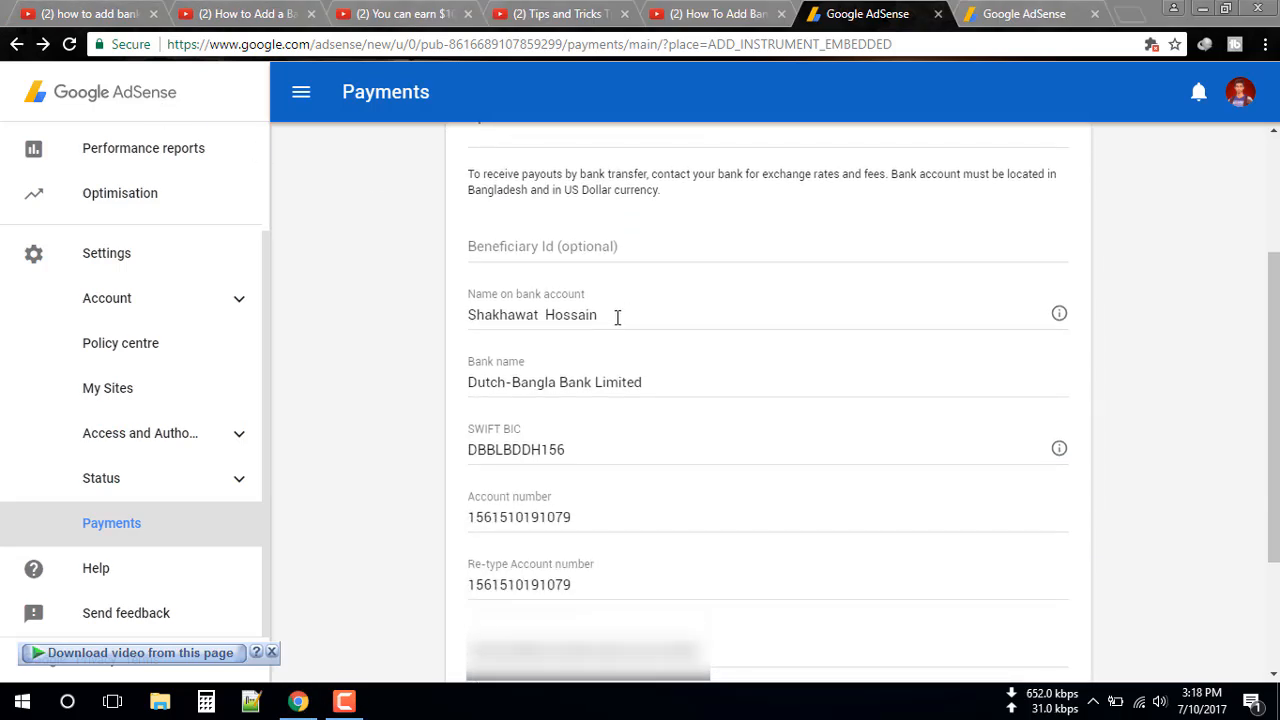
left_click_drag(615, 314, 467, 316)
left_click_drag(641, 382, 467, 383)
double_click(557, 449)
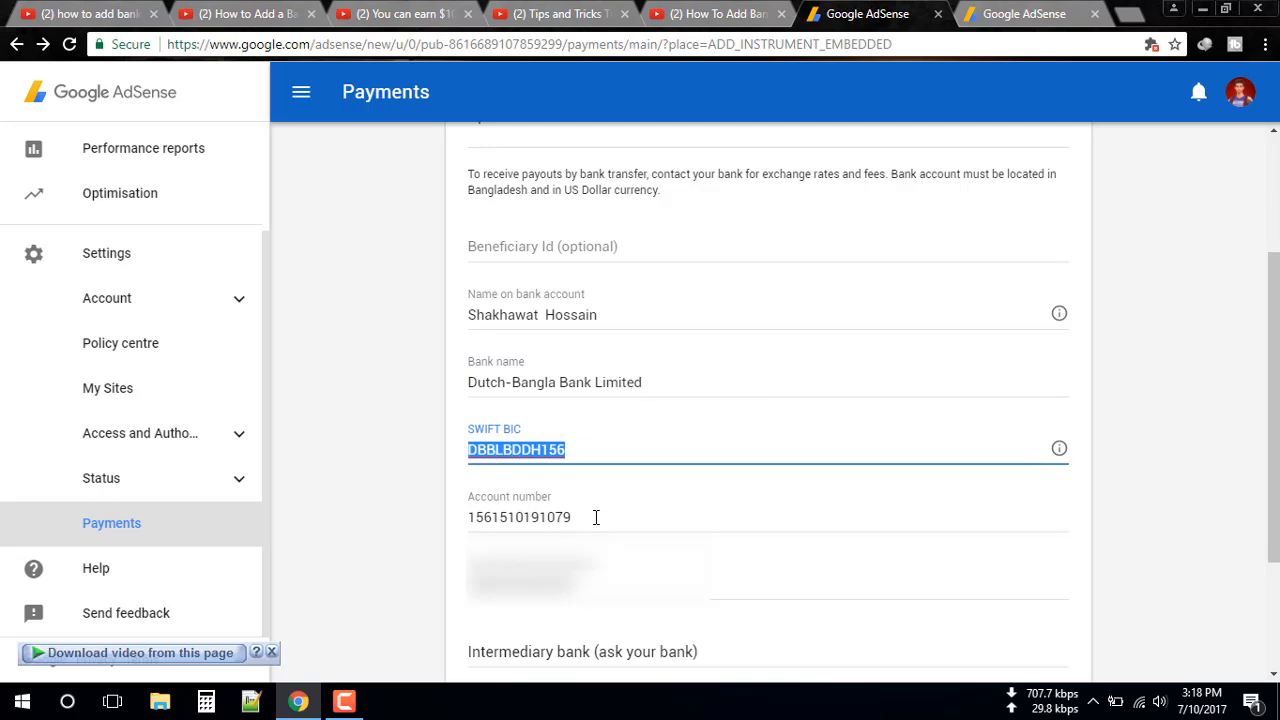
scroll(457, 517, "down", 2)
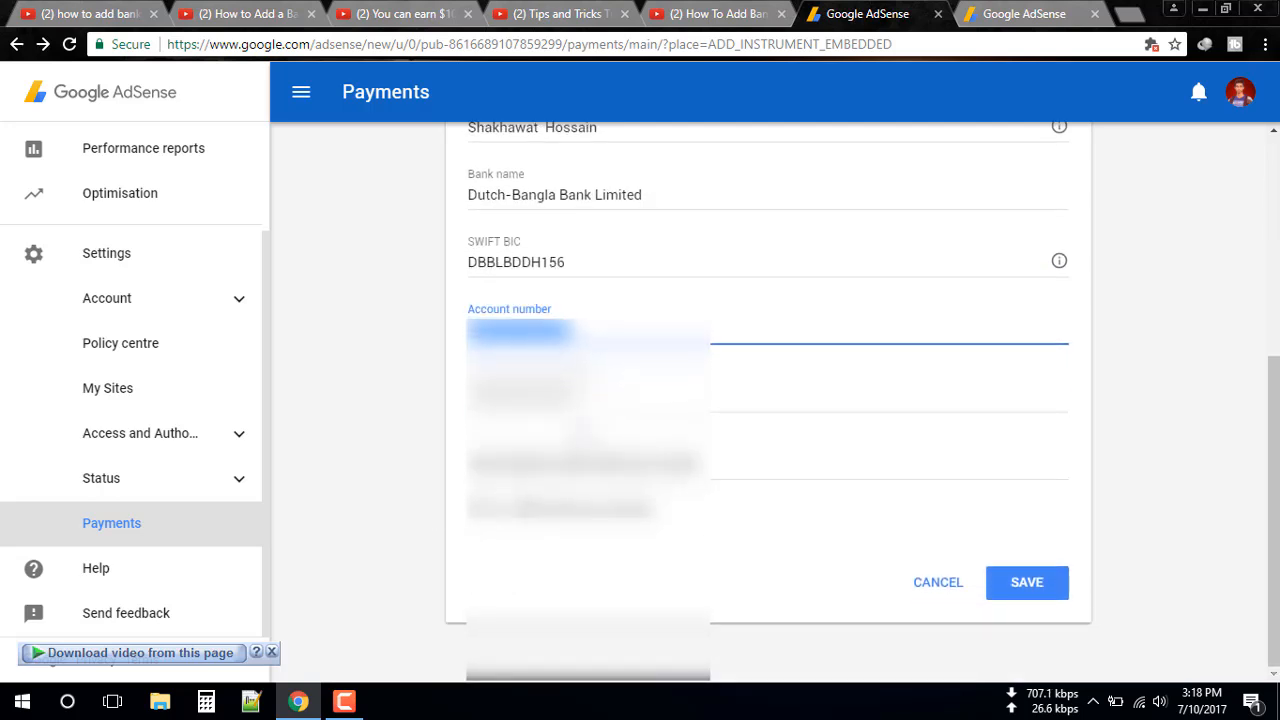
left_click_drag(578, 396, 436, 394)
left_click(393, 319)
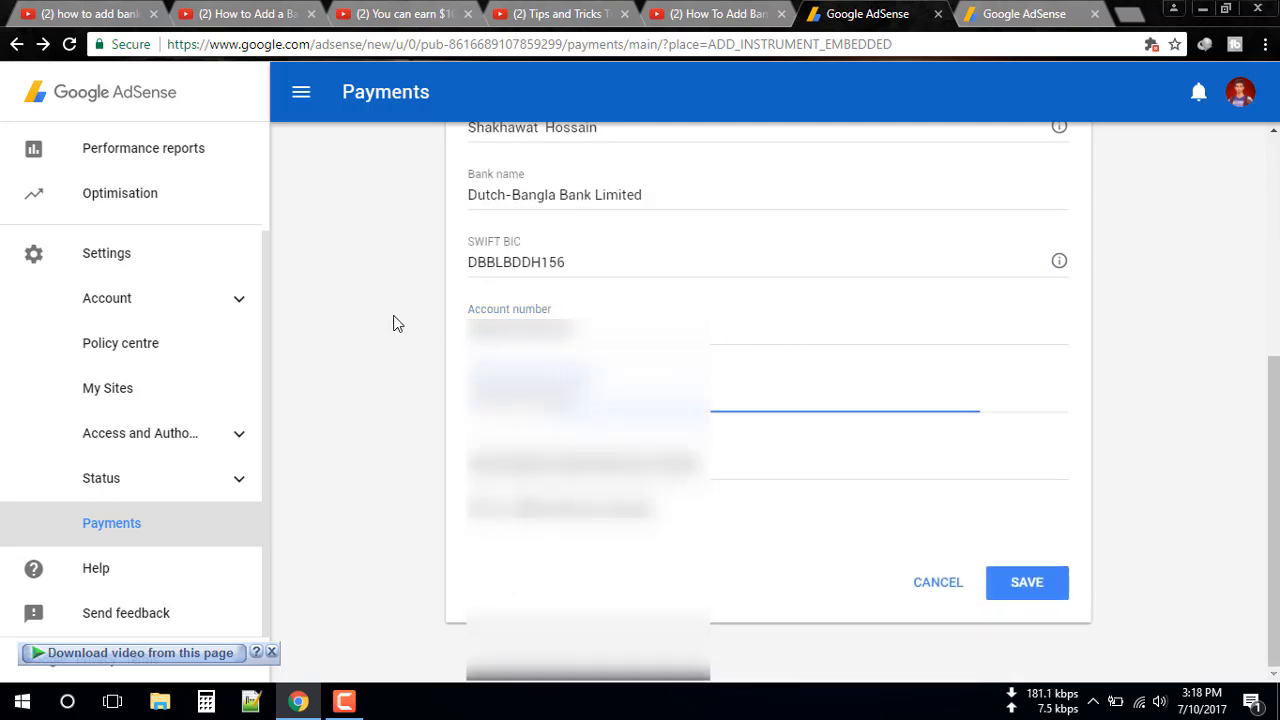
- Save the completed wire transfer details as a new payment method
scroll(498, 240, "up", 1)
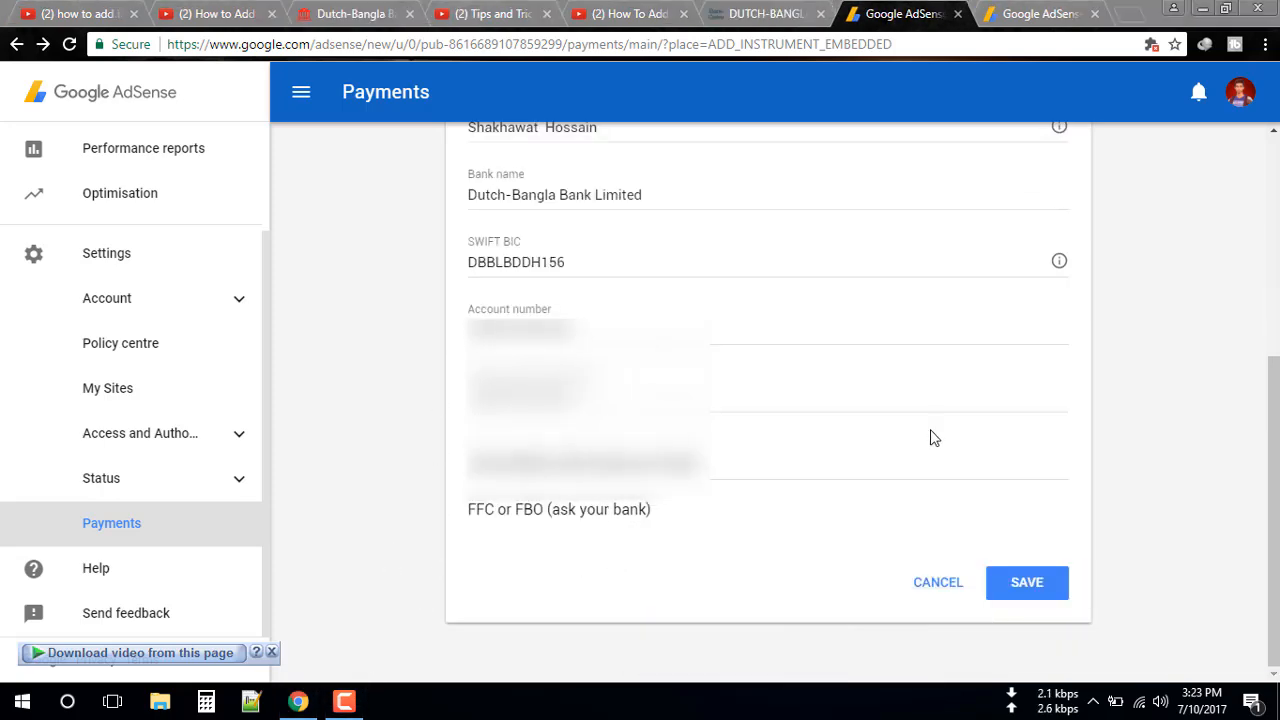
scroll(1102, 456, "up", 5)
scroll(1117, 455, "down", 5)
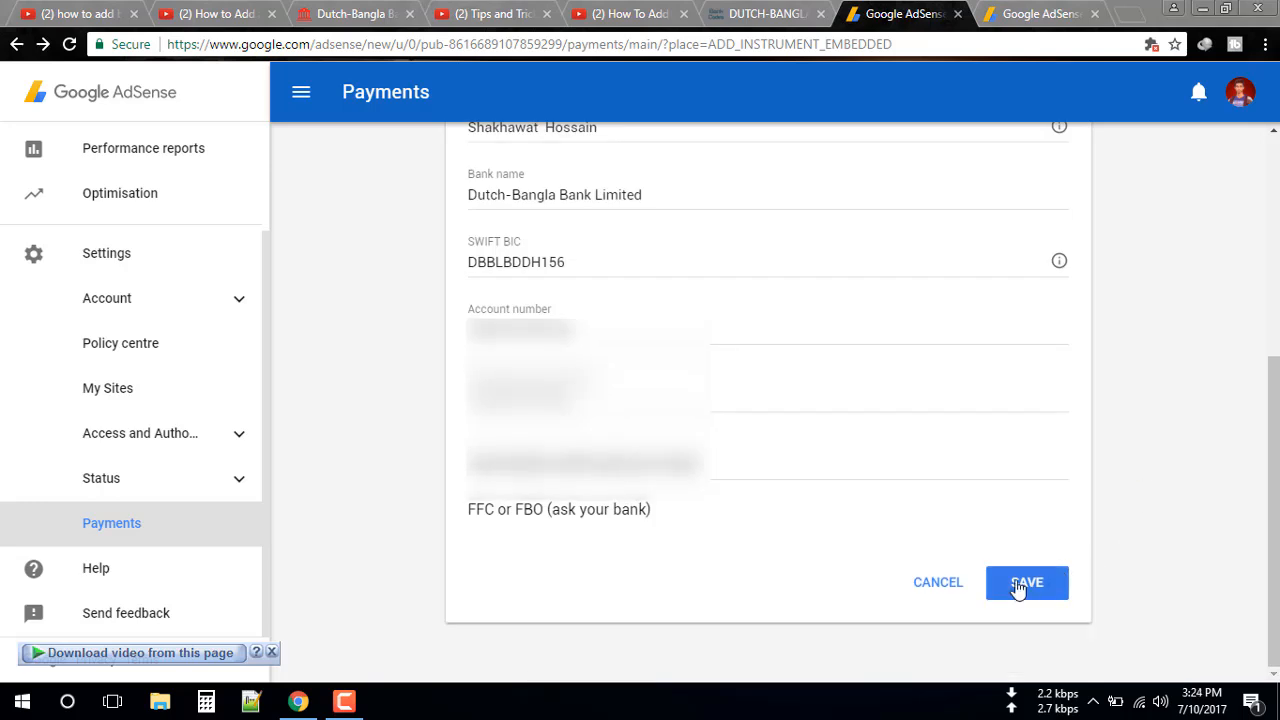
left_click(1020, 586)
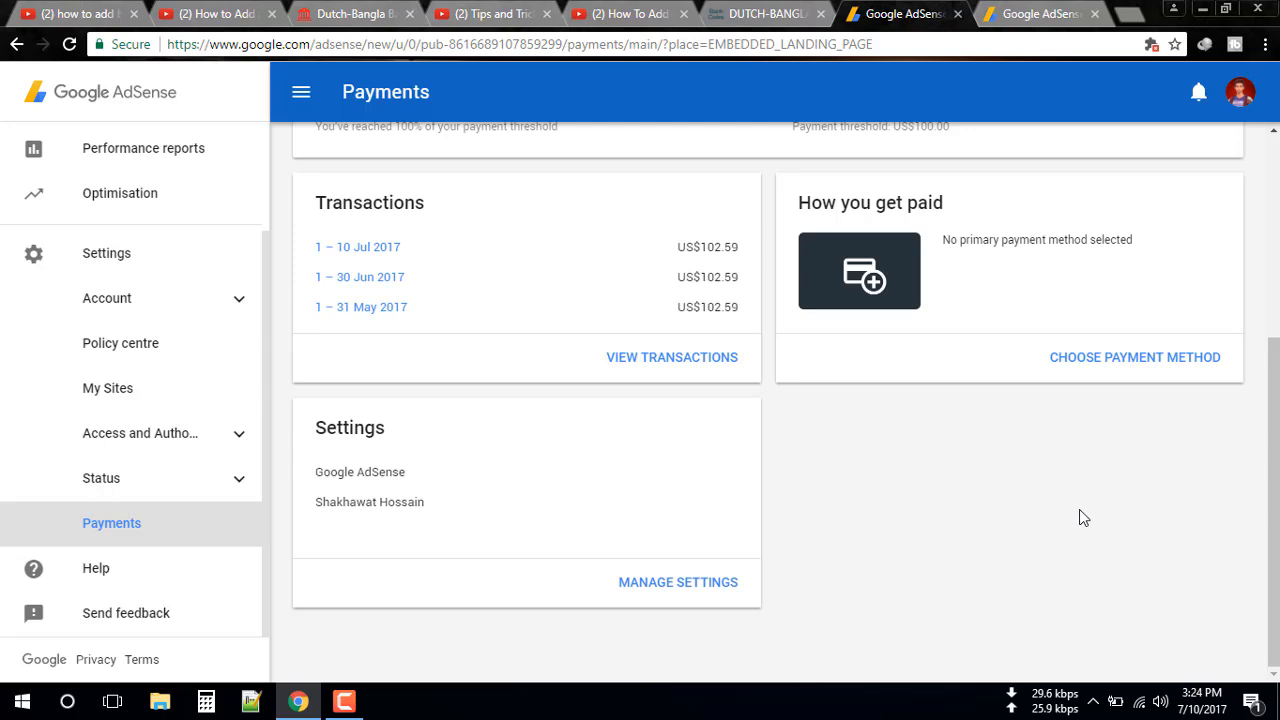
- Open the payment methods from How you get paid and set the bank transfer account as Primary
scroll(1080, 512, "up", 4)
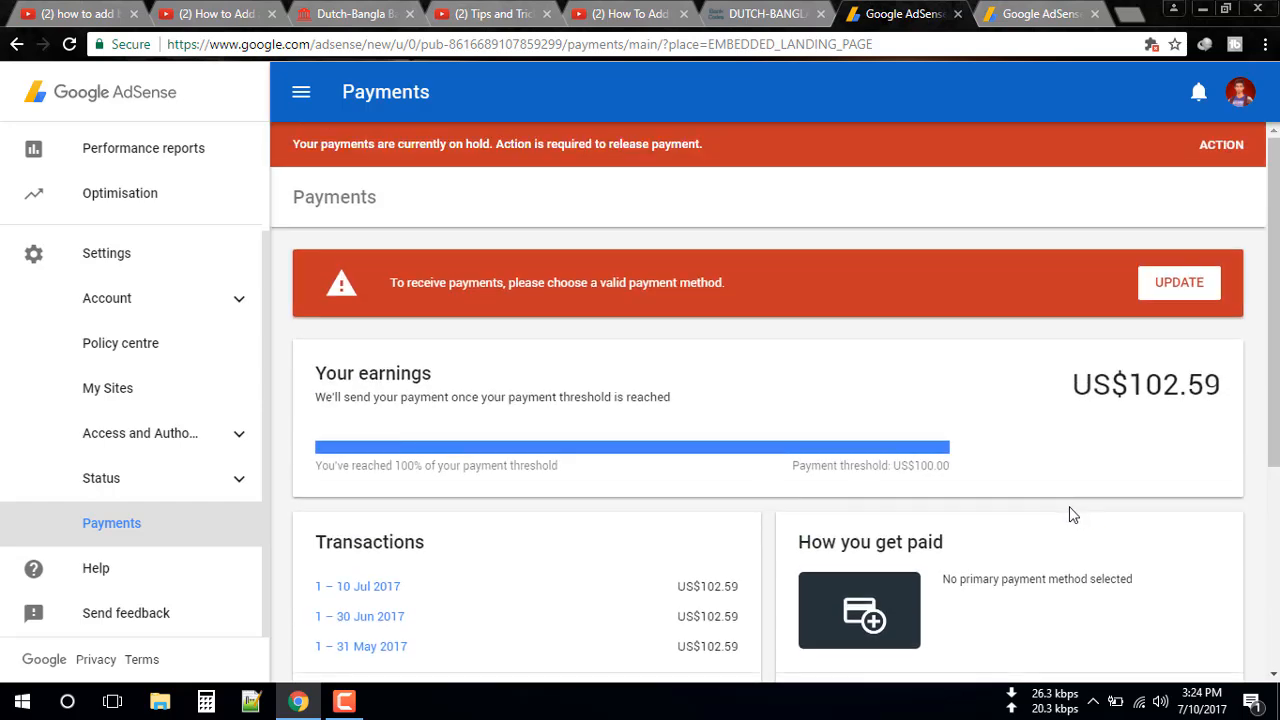
scroll(1020, 497, "down", 1)
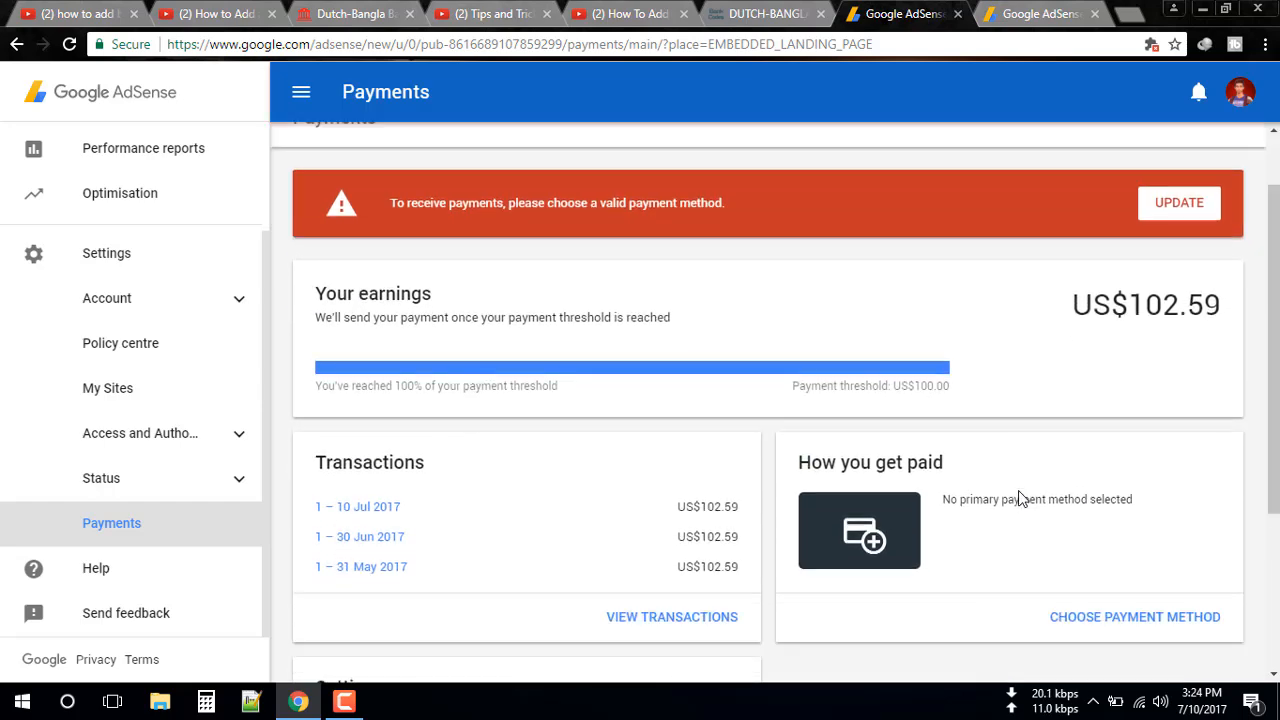
scroll(1020, 497, "down", 3)
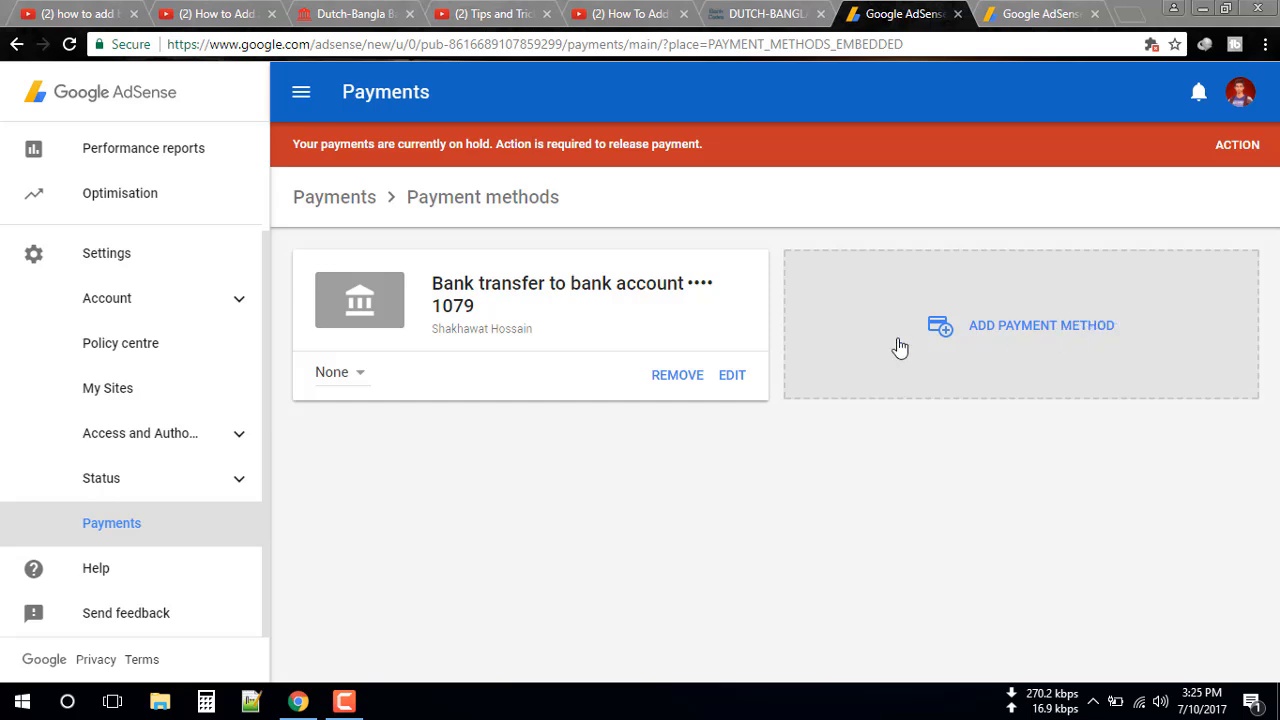
left_click(352, 376)
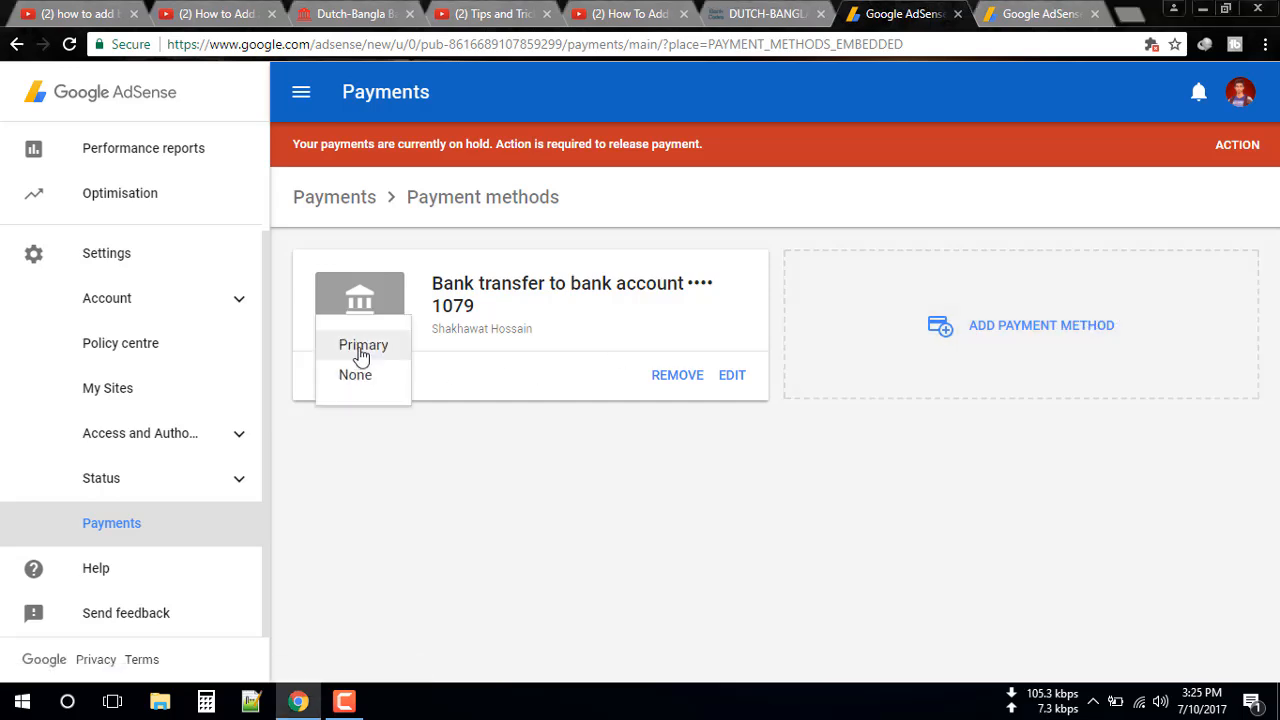
left_click(361, 347)
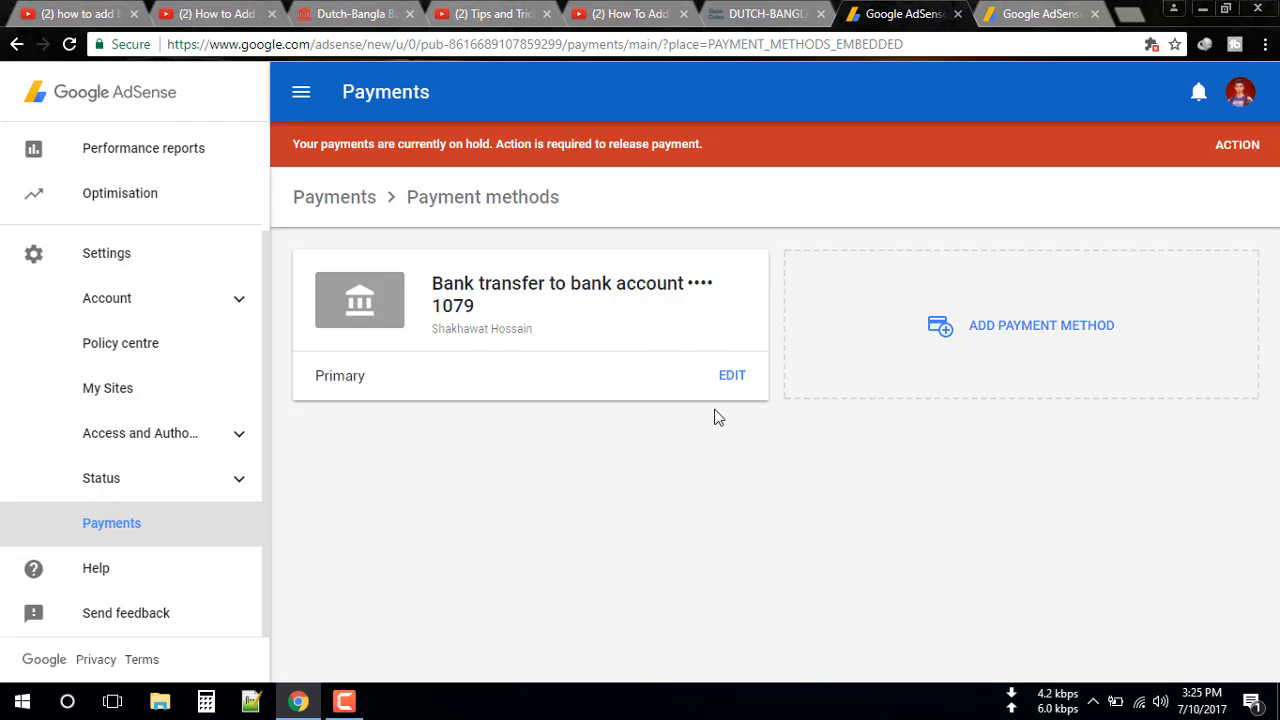
- Open the primary bank transfer method for editing, look through its details and close the form without updating
left_click(726, 379)
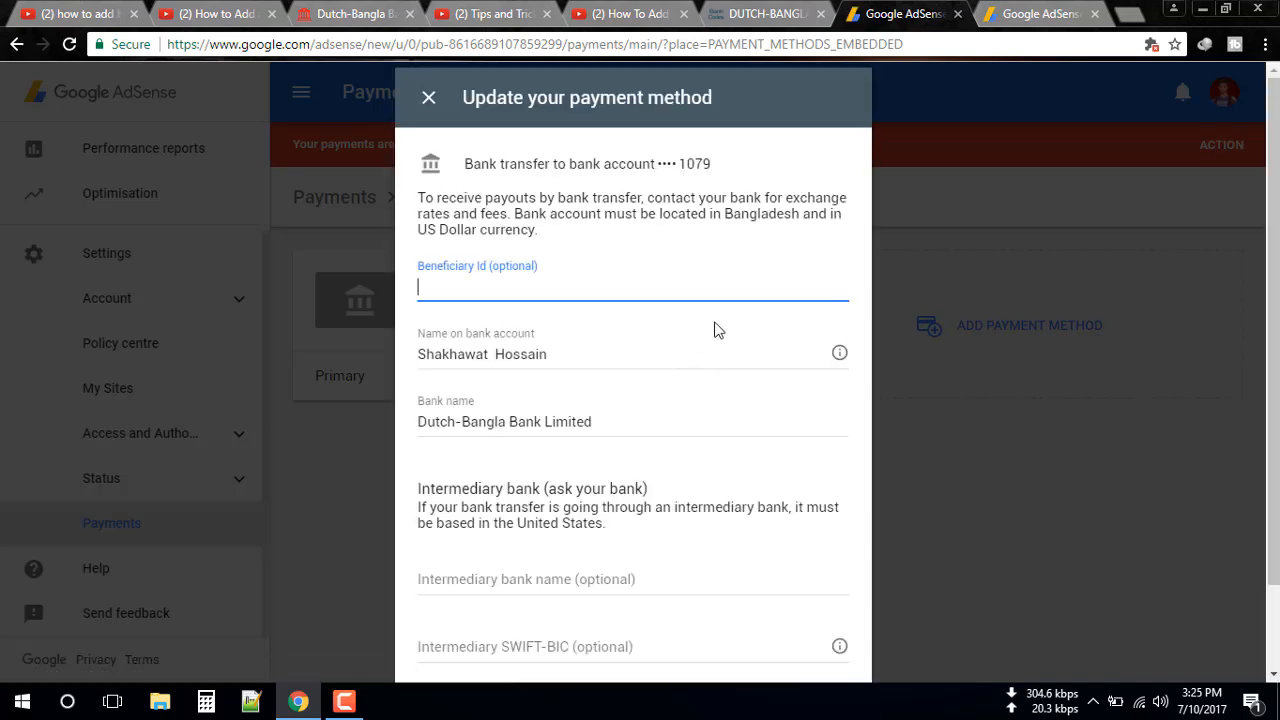
scroll(926, 326, "down", 1)
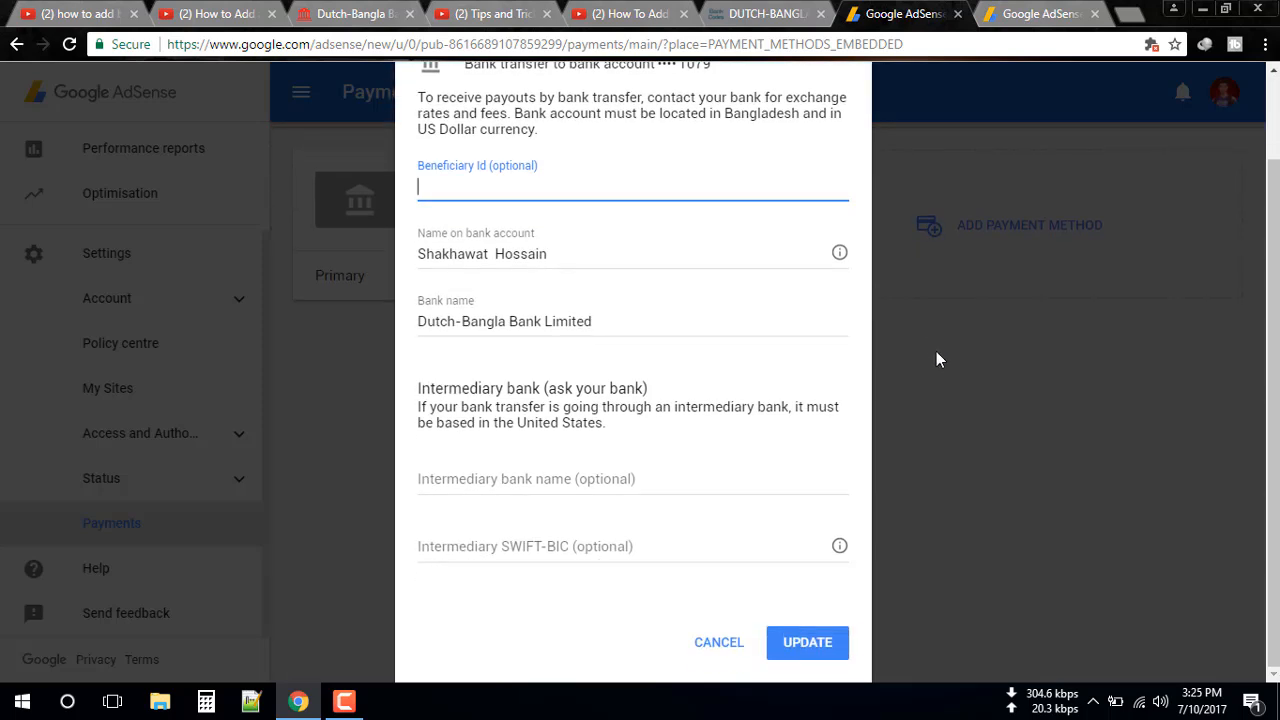
scroll(947, 370, "up", 1)
scroll(947, 370, "down", 1)
scroll(947, 371, "down", 1)
left_click(709, 645)
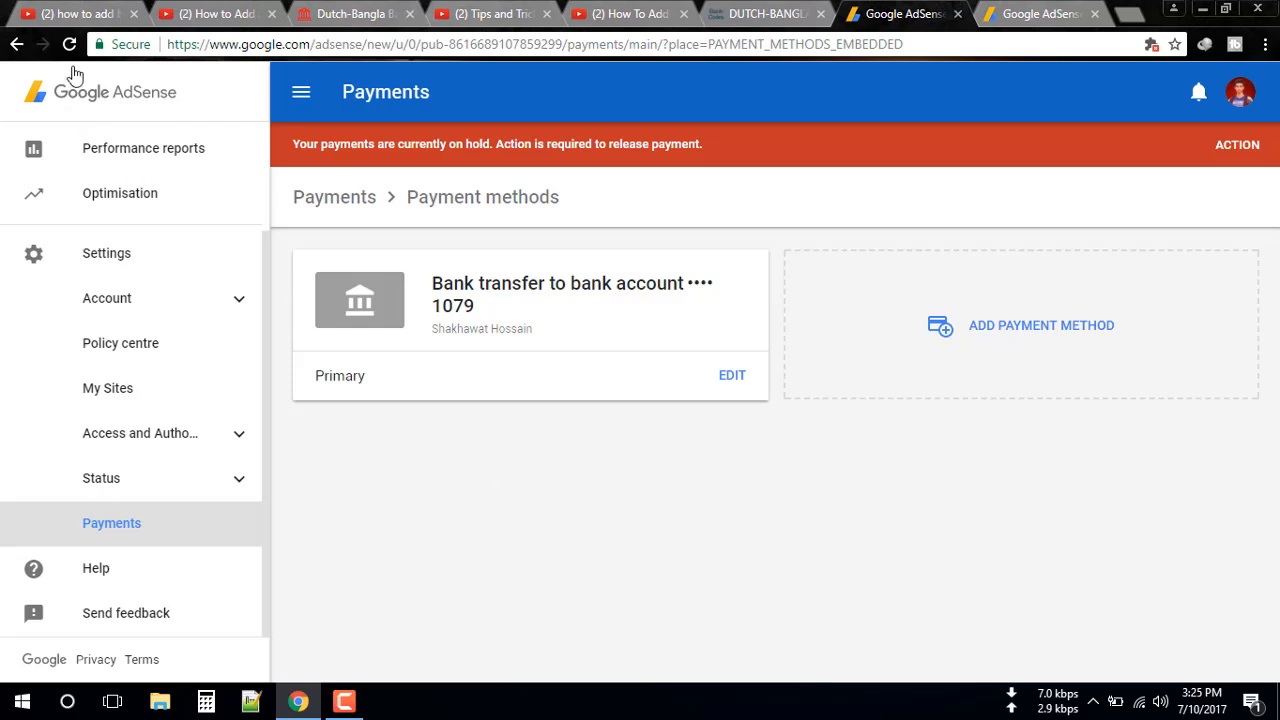
left_click(344, 701)
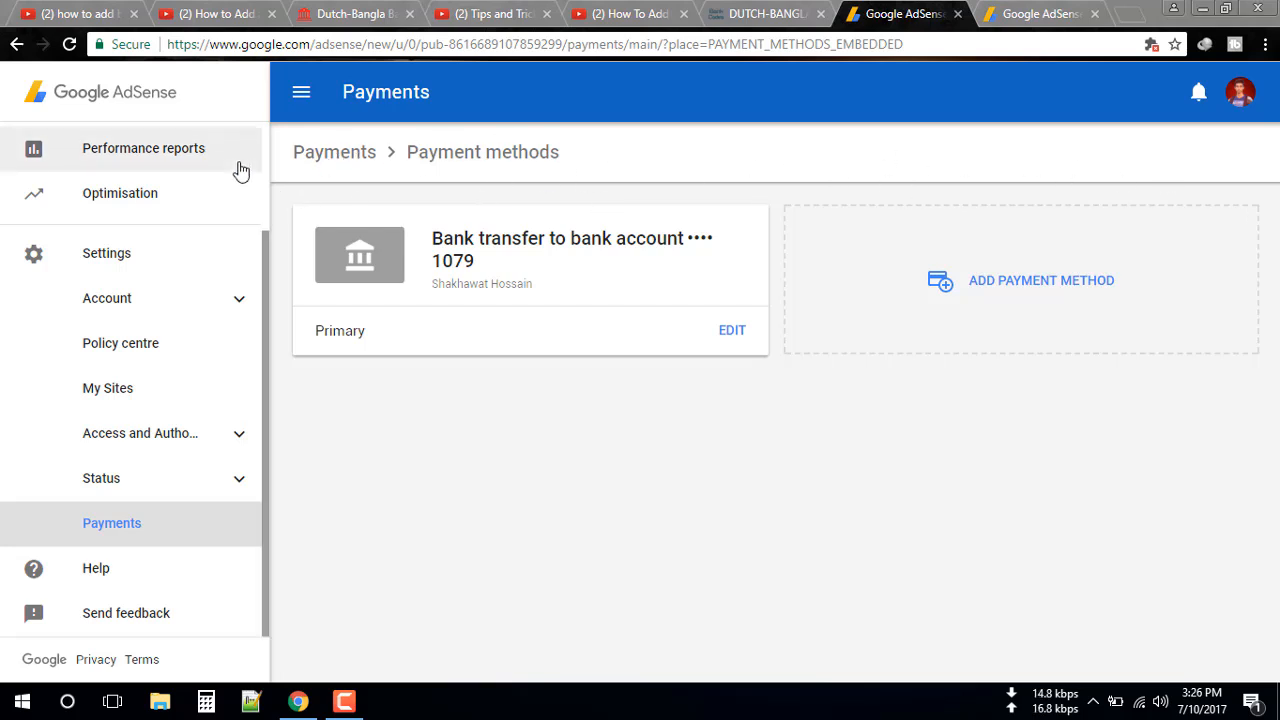
- Return to the AdSense home page and look over the earnings, balance and performance cards
left_click(63, 101)
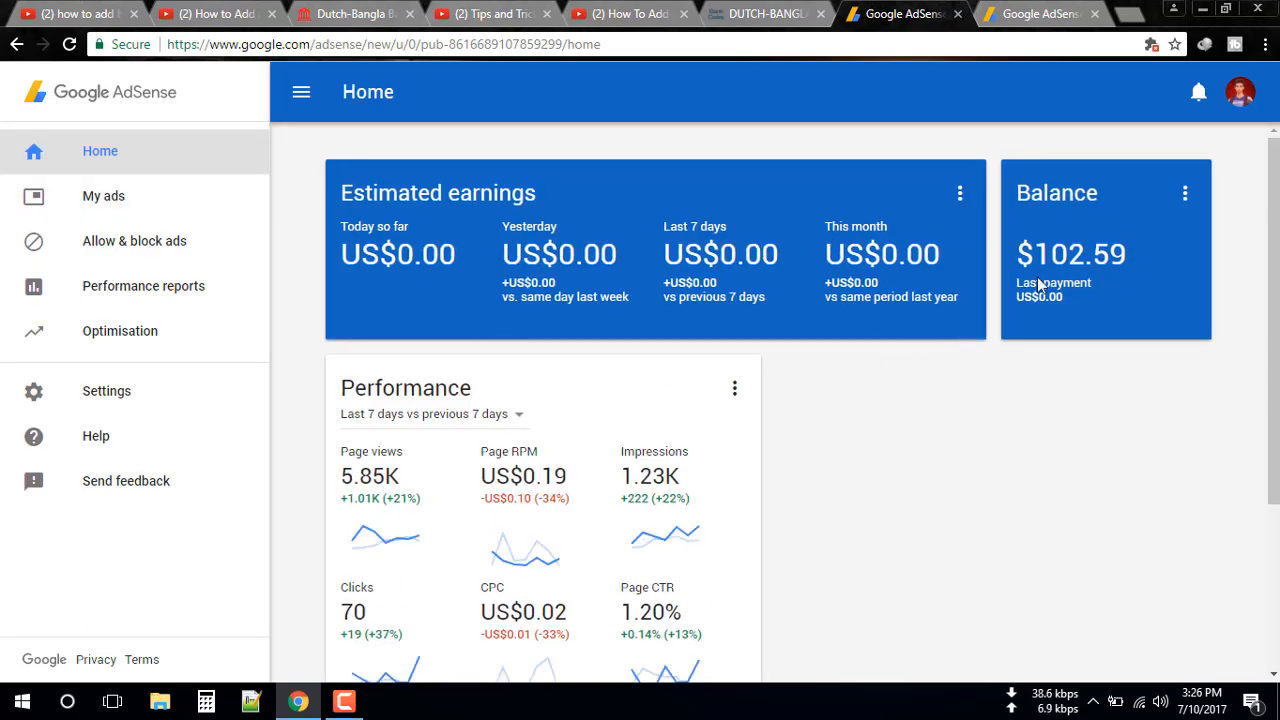
scroll(1034, 400, "down", 3)
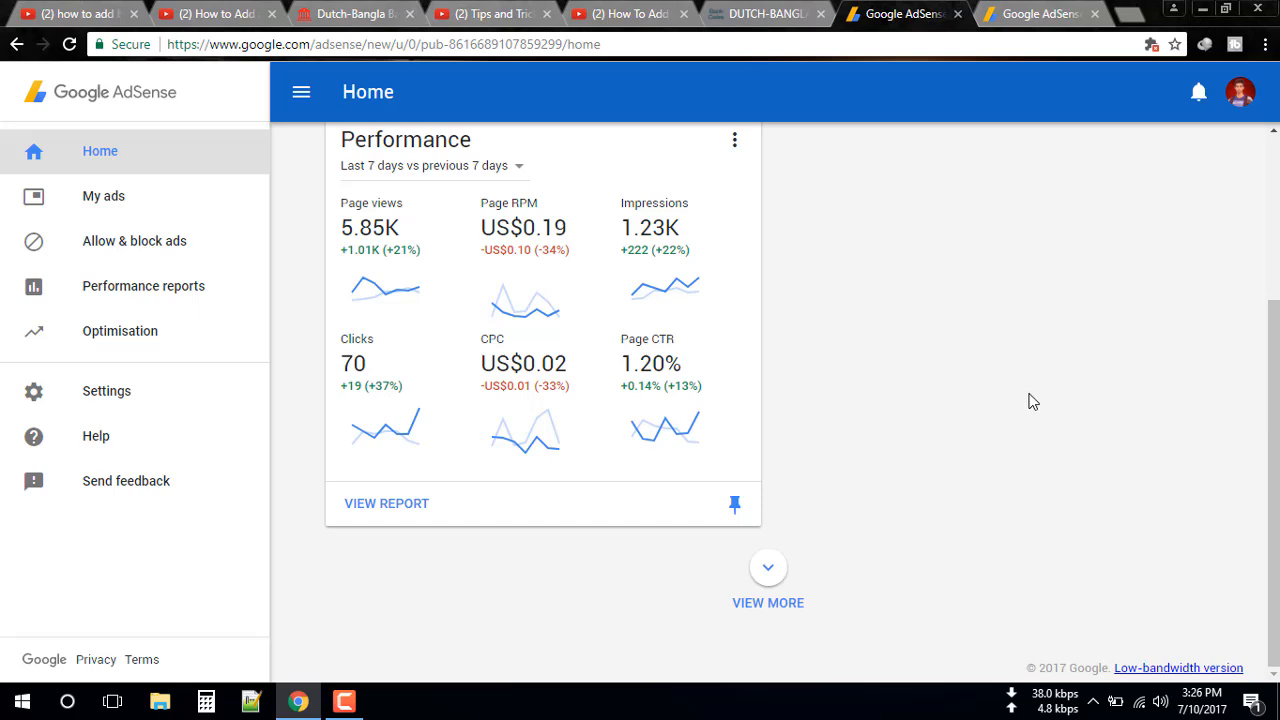
scroll(1033, 401, "up", 3)
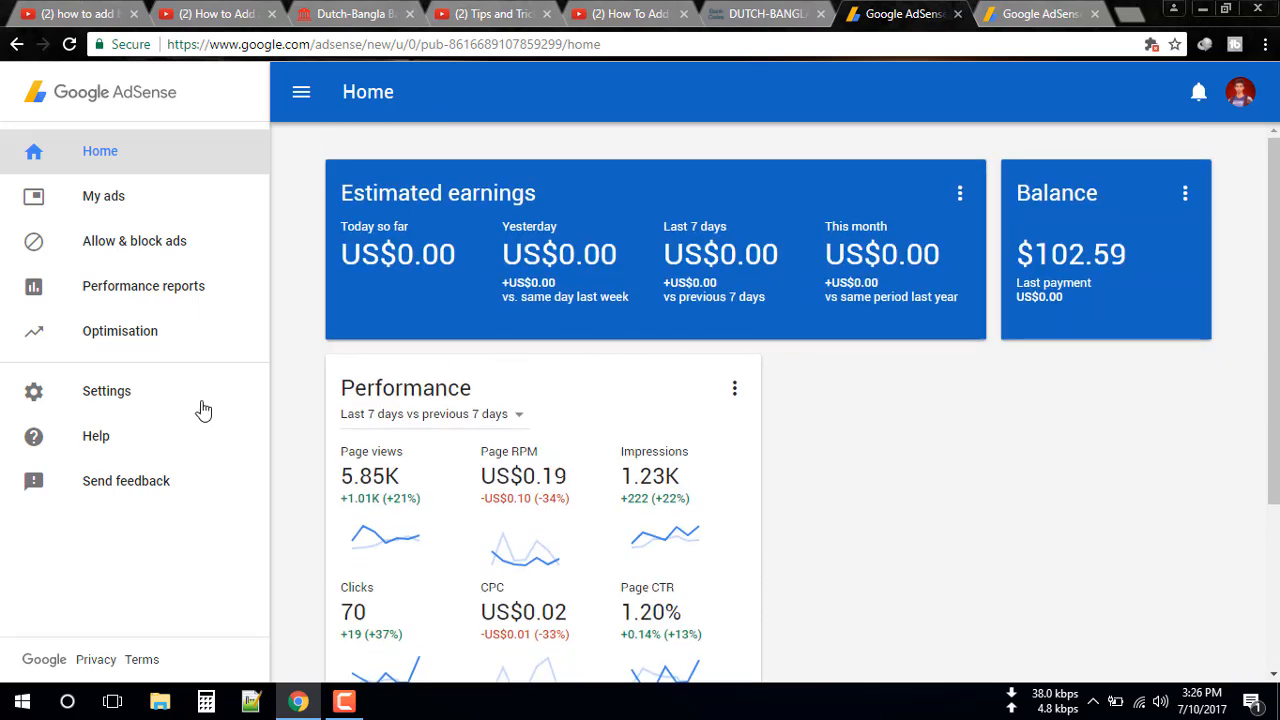
- View the account information in the settings and check the payout method on the payments page
left_click(106, 402)
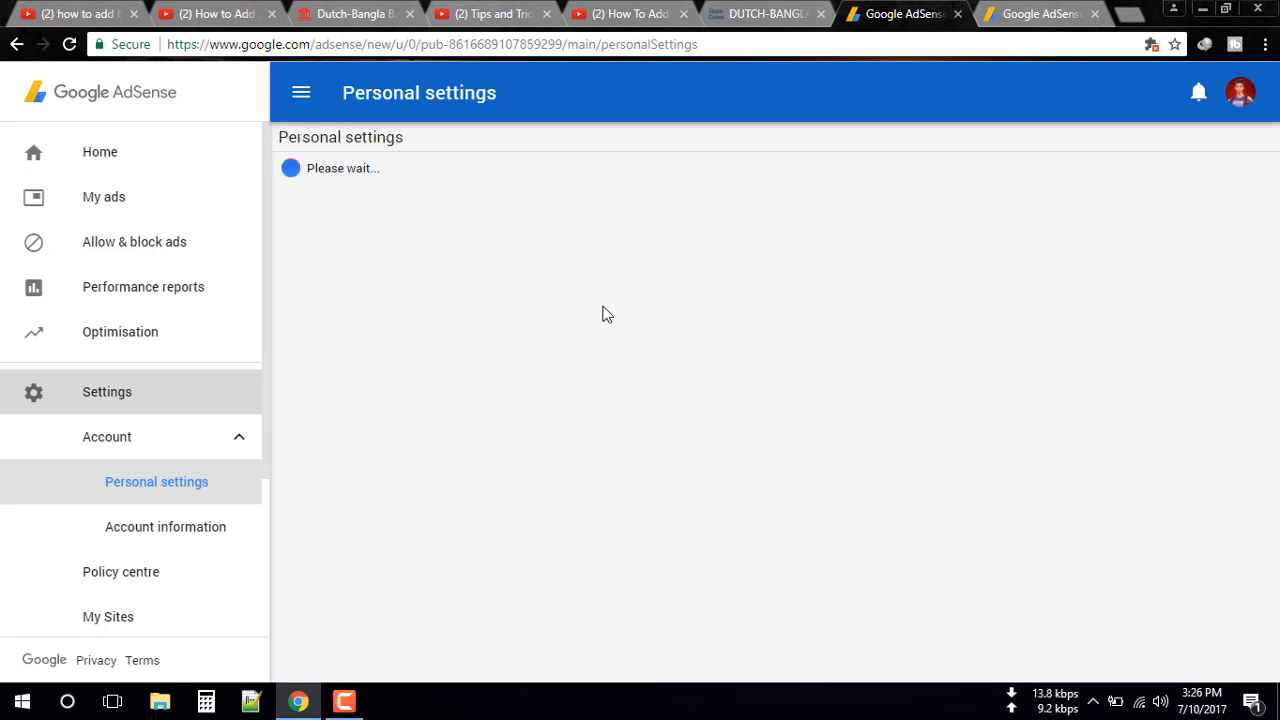
left_click(148, 528)
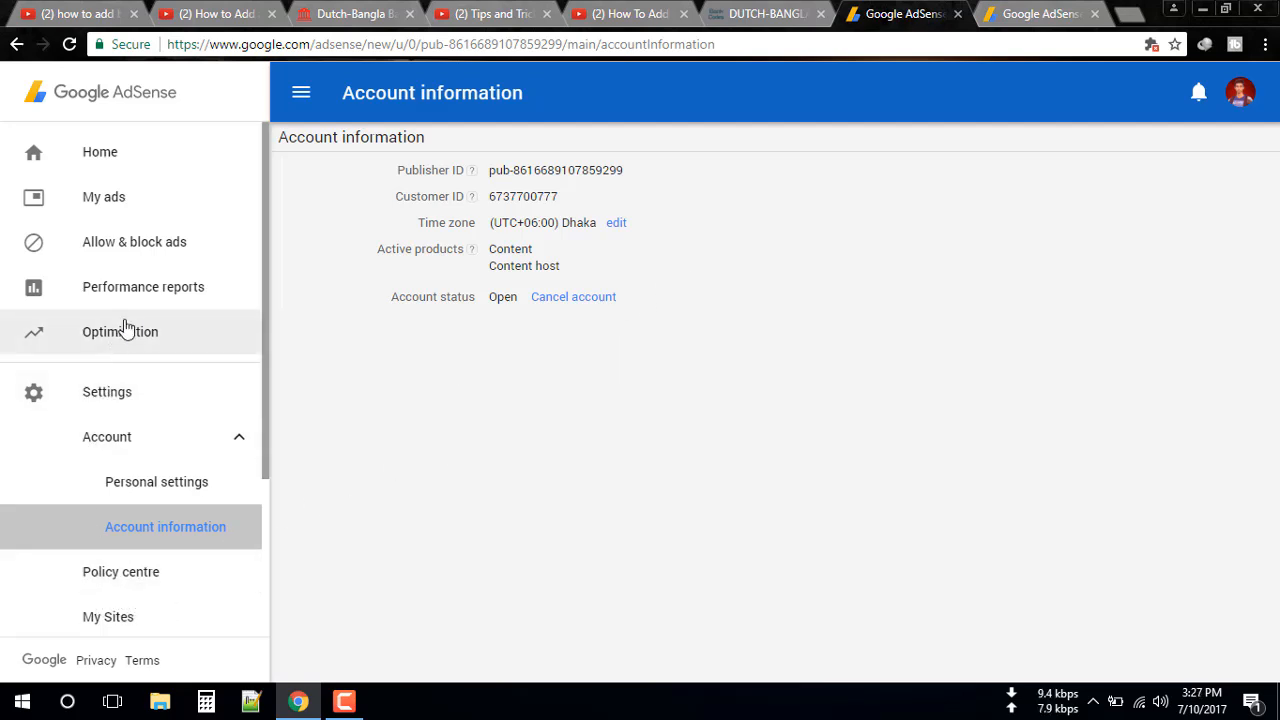
scroll(180, 551, "down", 3)
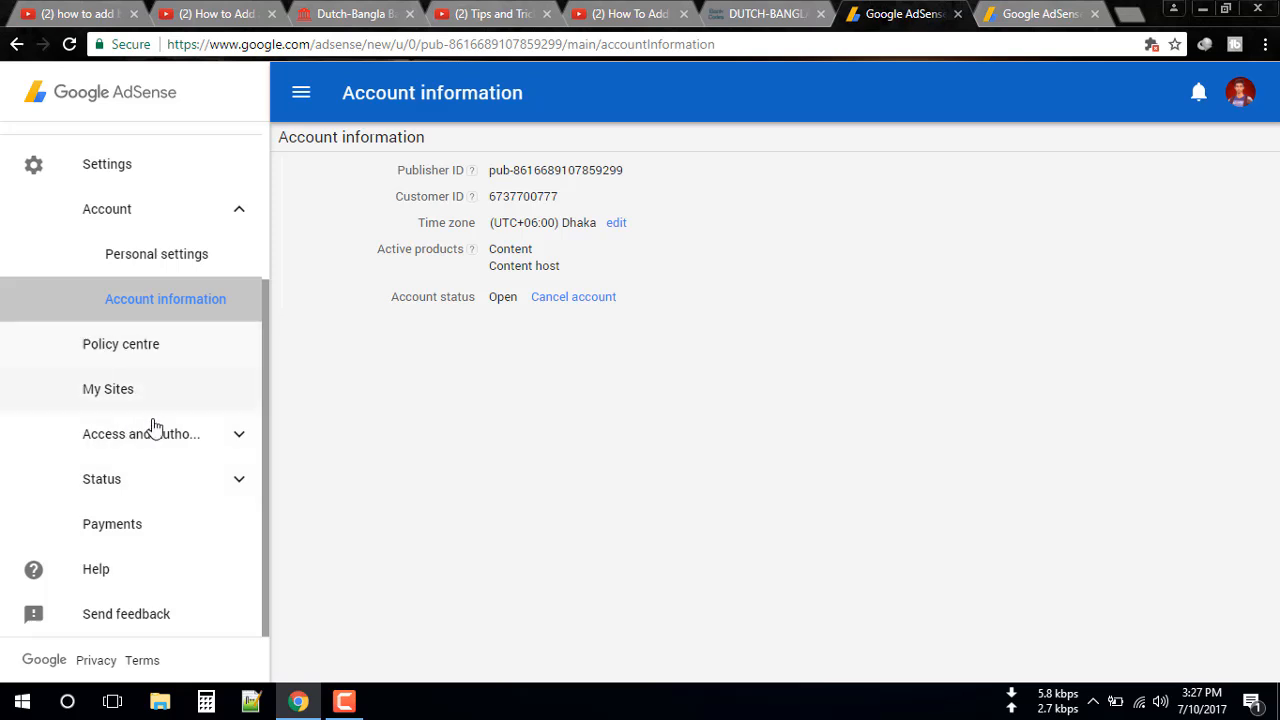
left_click(125, 524)
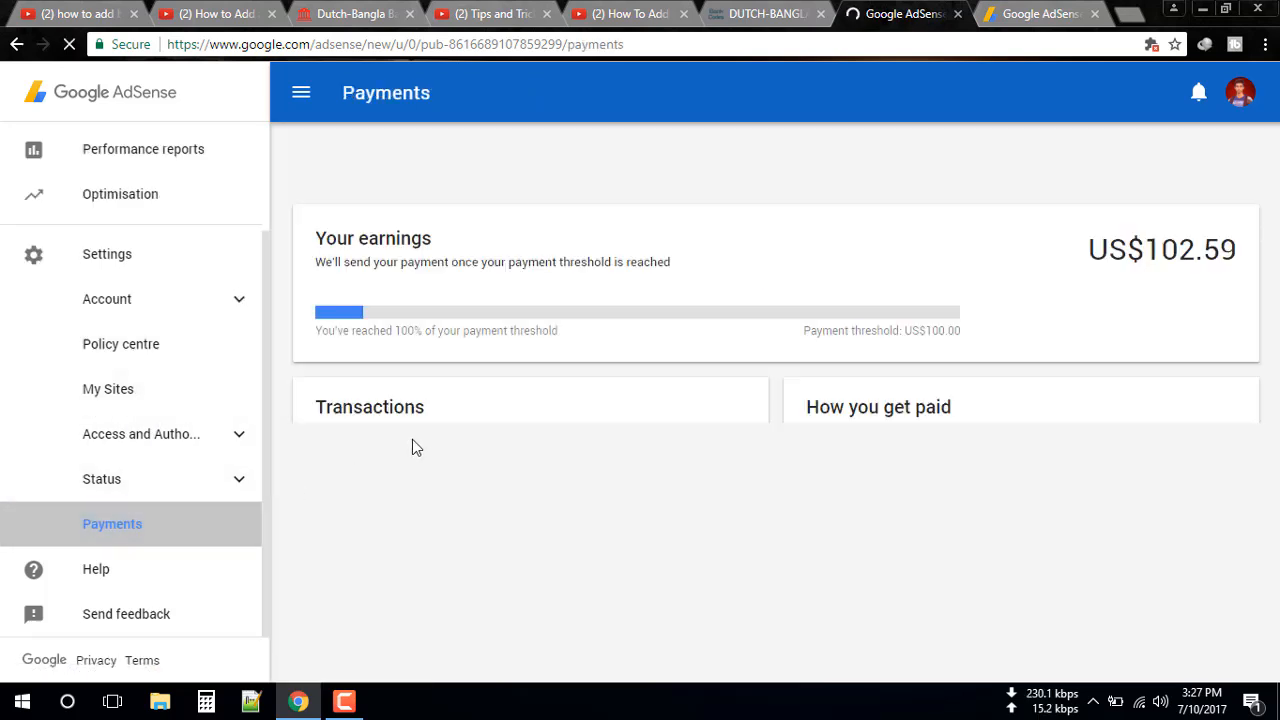
scroll(838, 310, "down", 1)
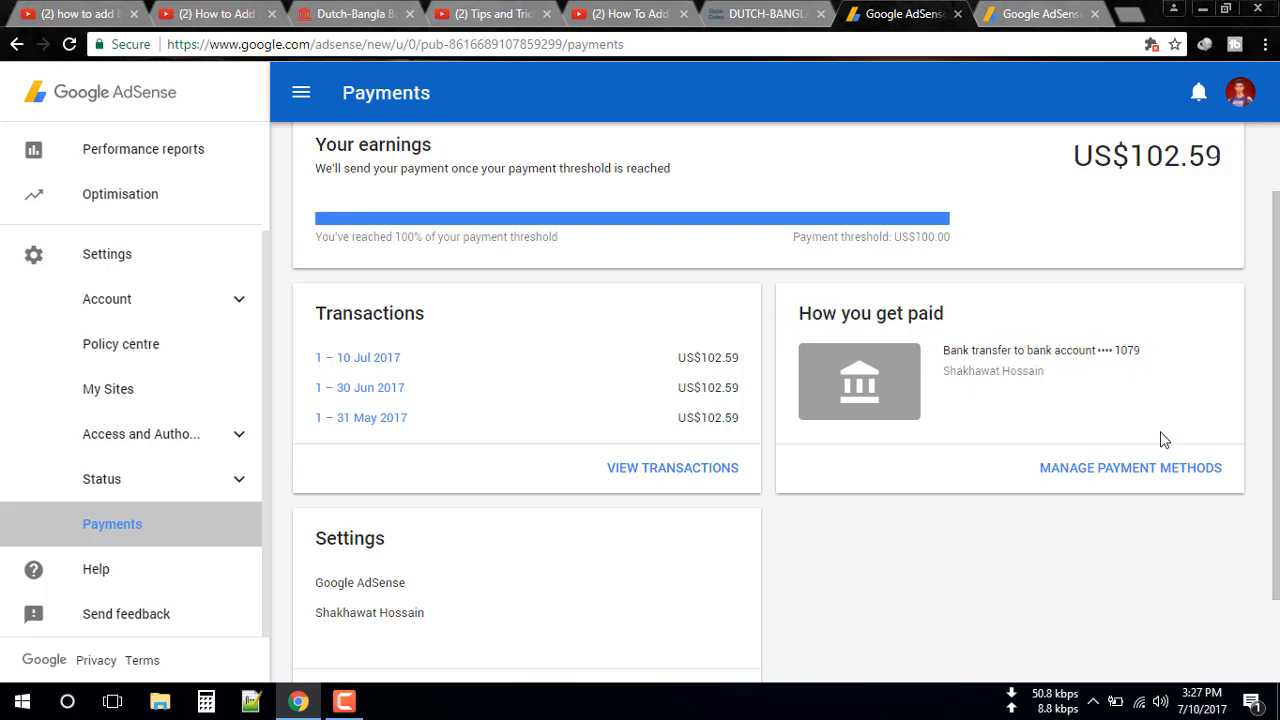
scroll(903, 480, "down", 2)
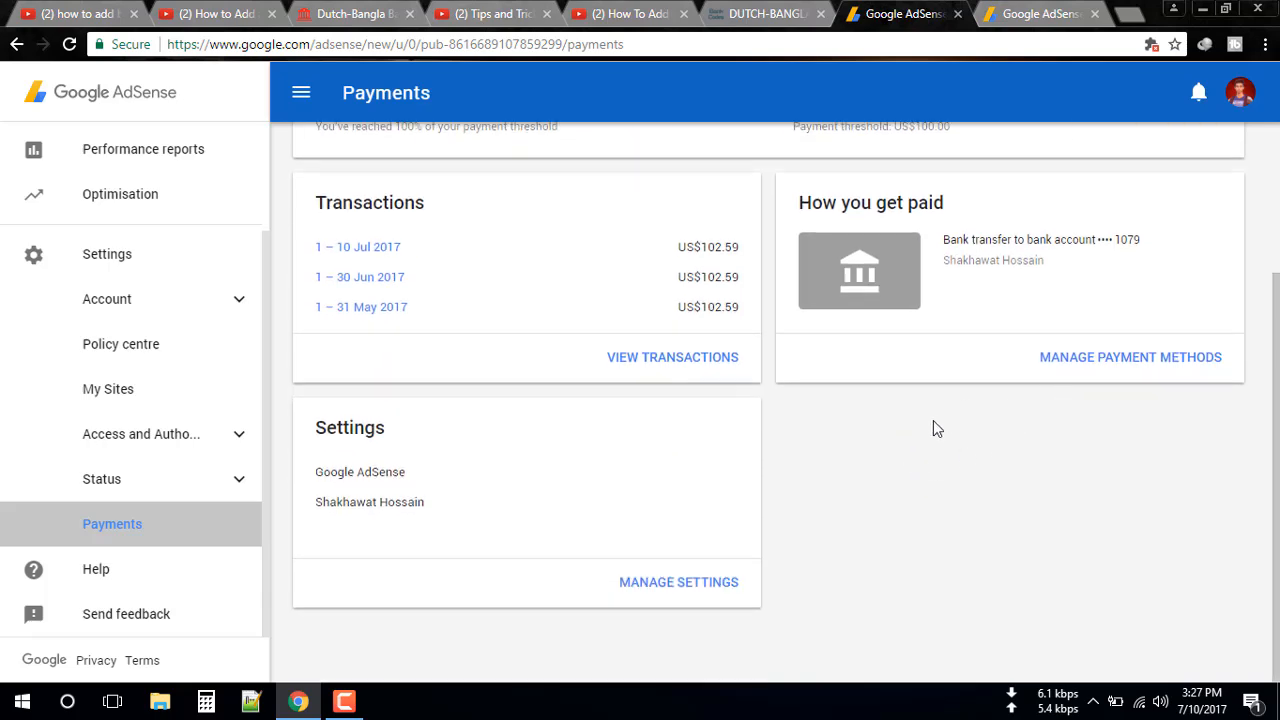
left_click(344, 701)
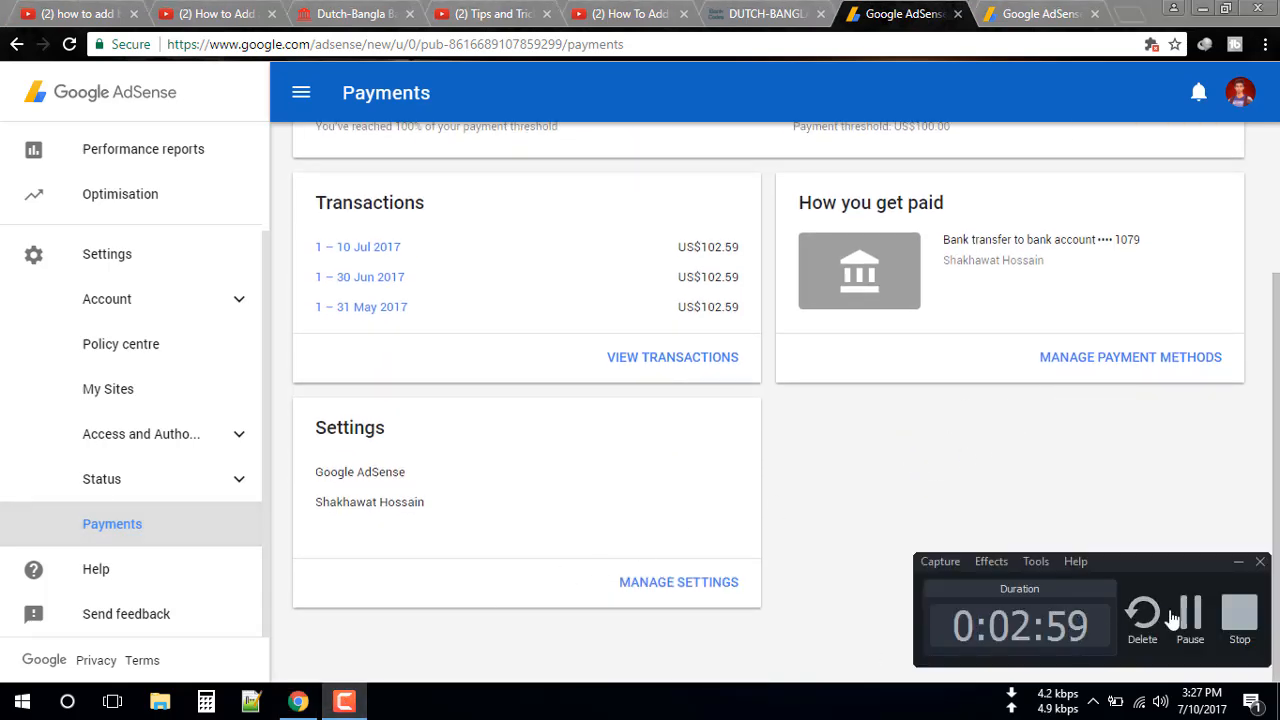
left_click(1190, 615)
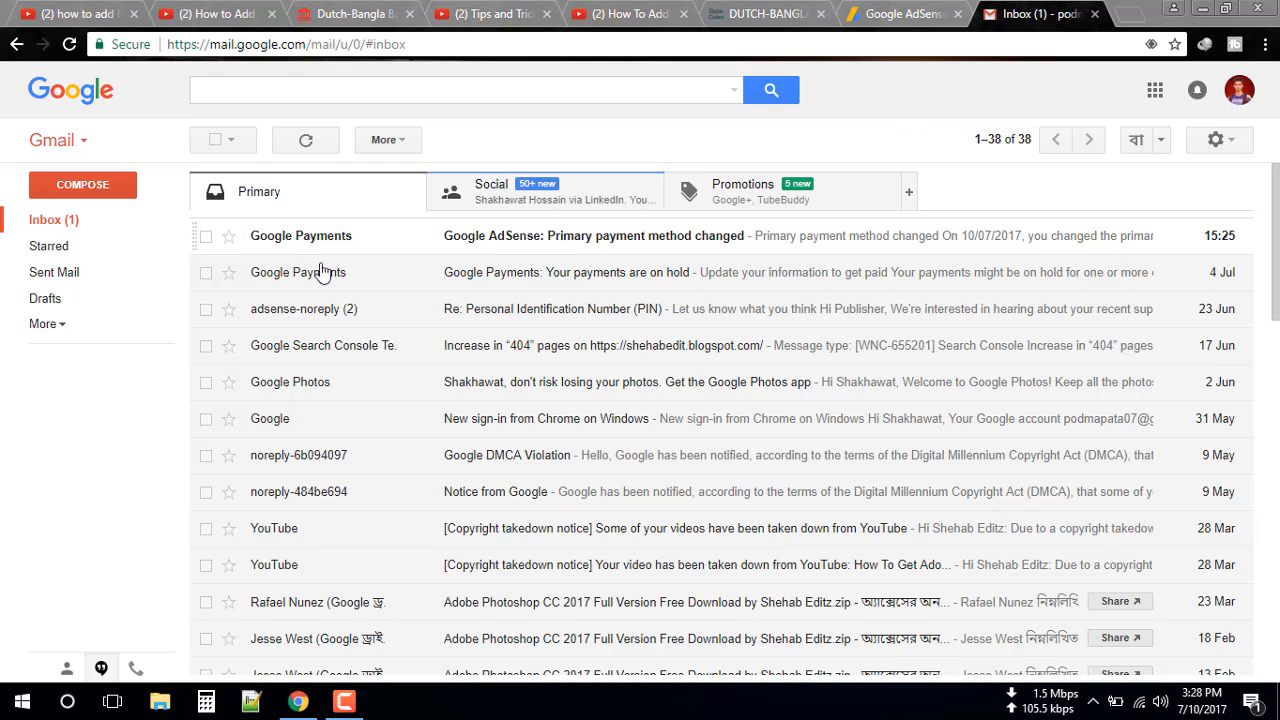
- In the Gmail inbox, open and read the Google Payments message "Google AdSense: Primary payment method changed"
left_click(553, 245)
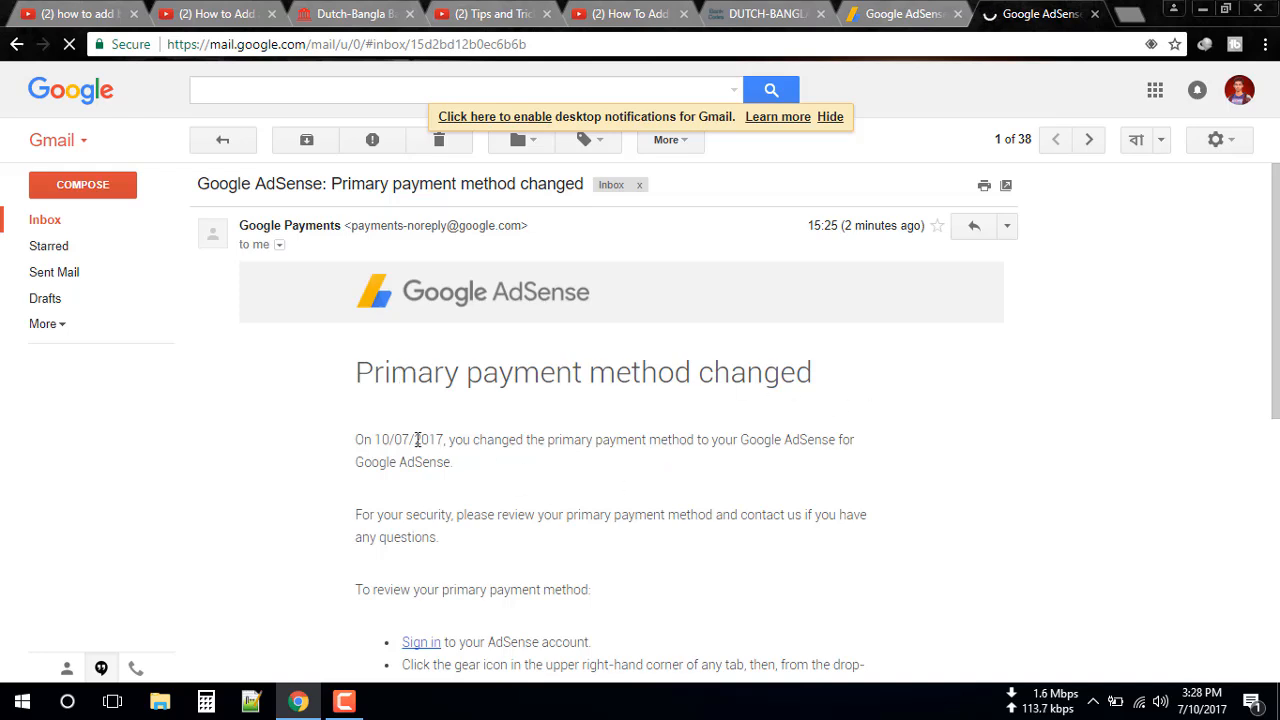
scroll(739, 441, "down", 1)
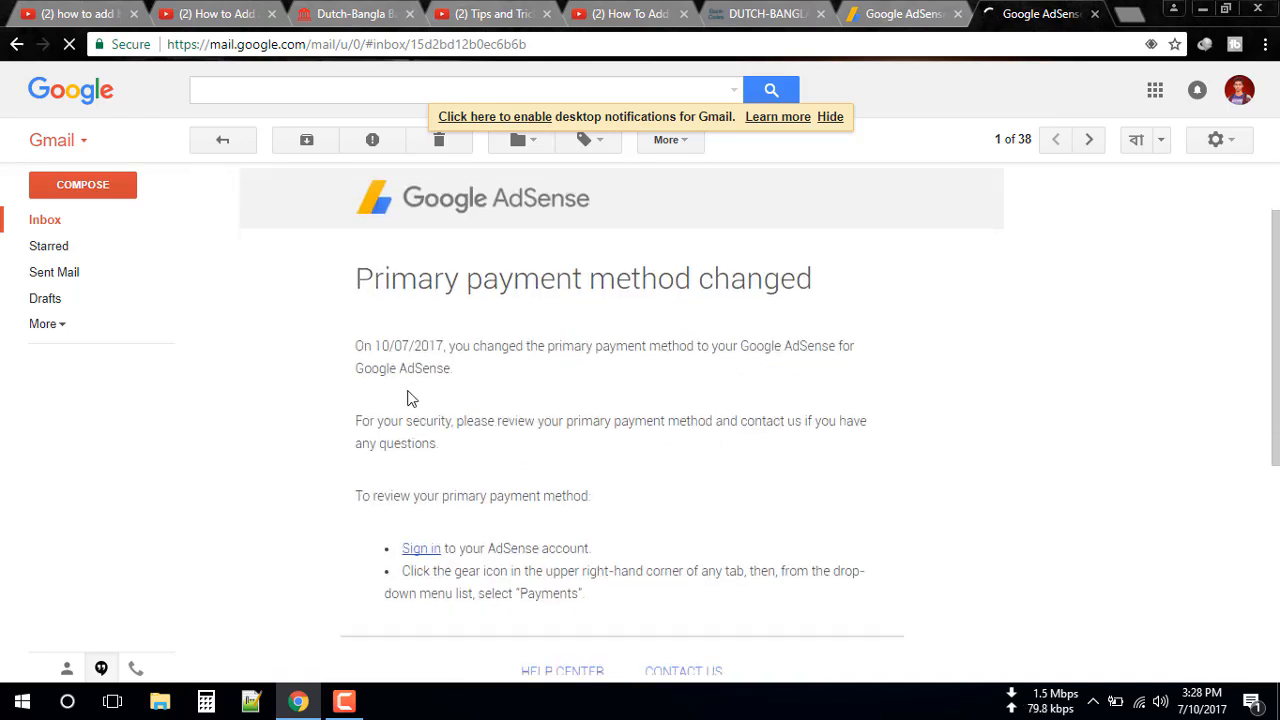
left_click(344, 700)
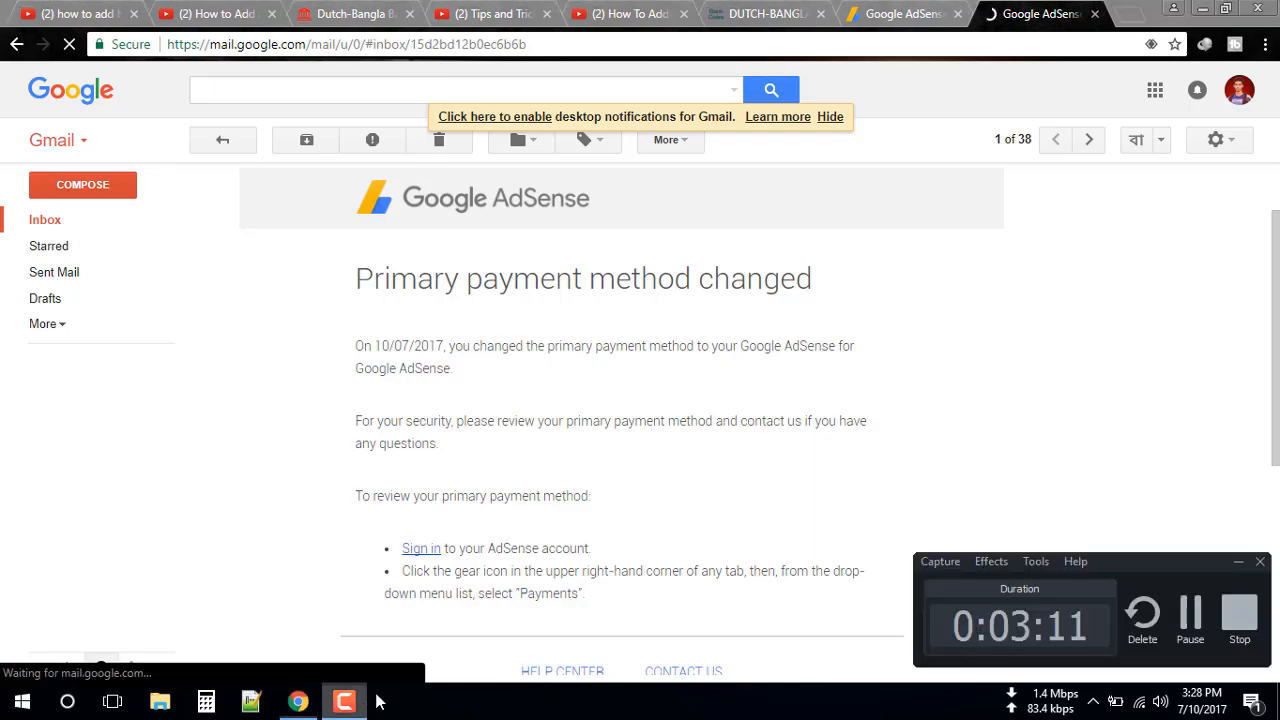